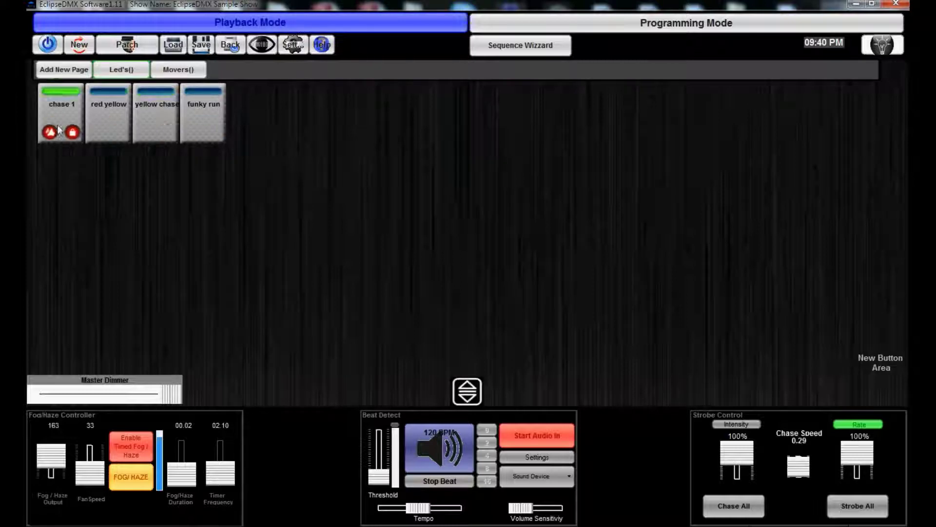
Start the red yellow playback on the Led's page and open the Movers page
left_click(113, 125)
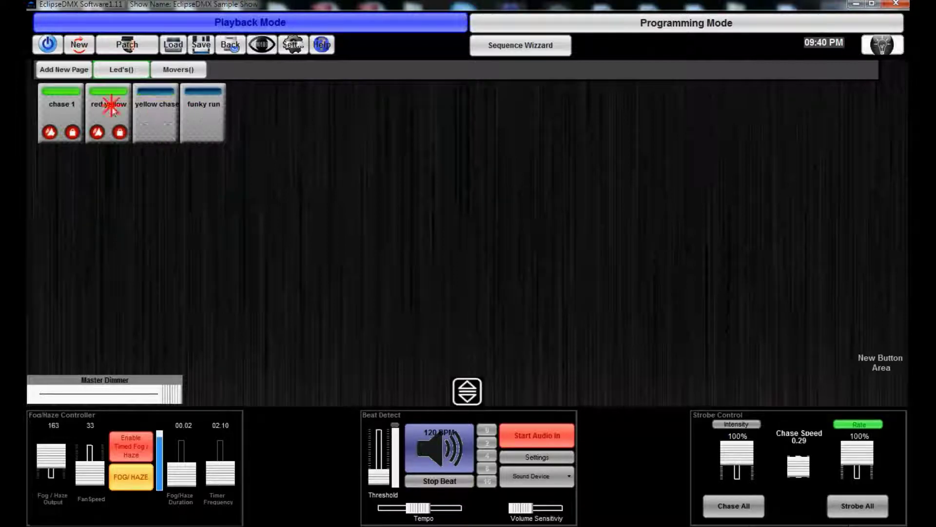
left_click(178, 69)
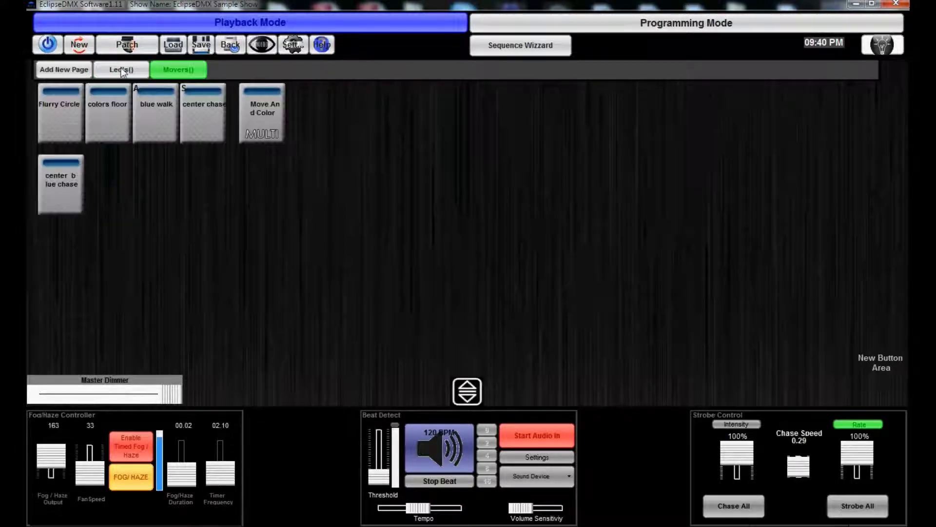
left_click(65, 115)
left_click(70, 70)
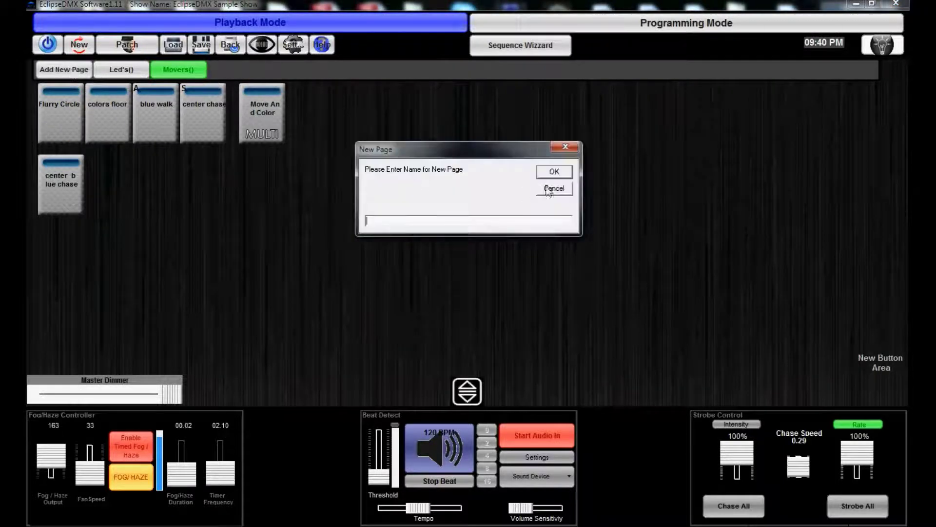
left_click(550, 189)
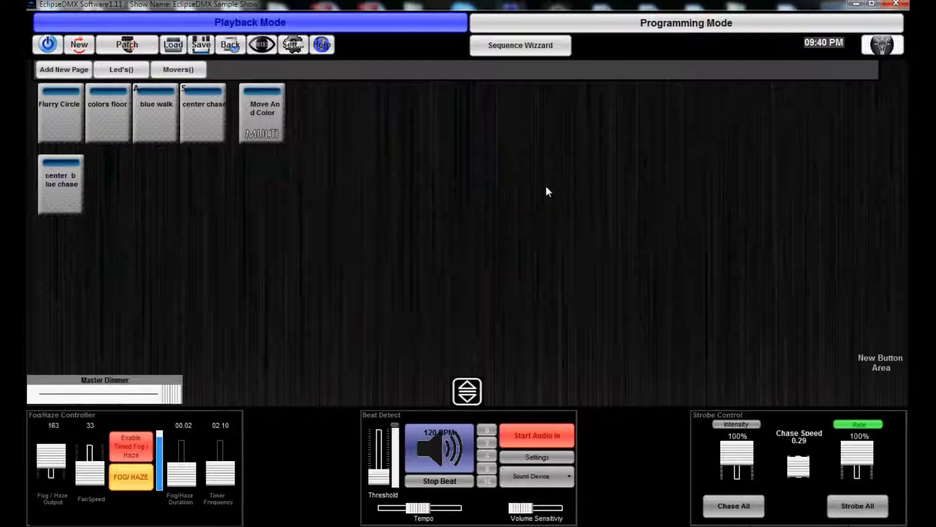
Switch to Programming Mode and start a new, empty show, clearing the loaded configuration
left_click(668, 27)
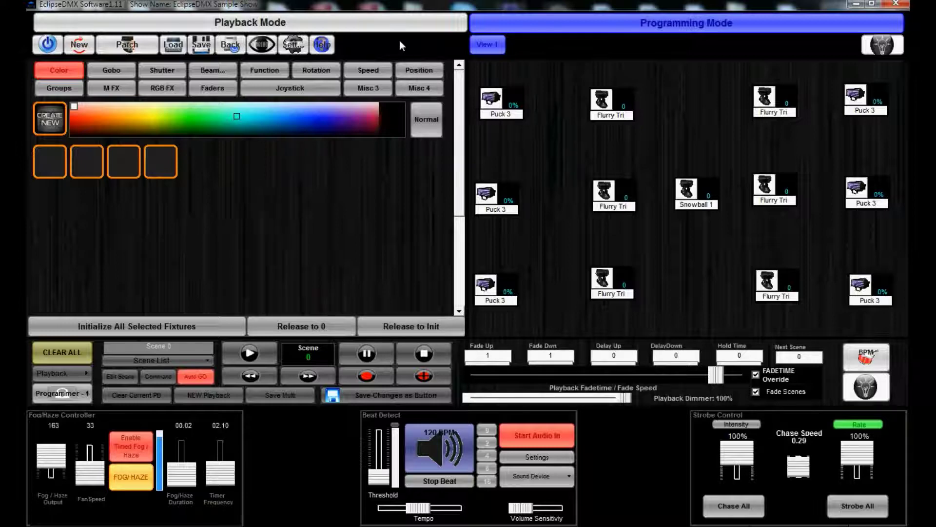
left_click(400, 43)
left_click(77, 46)
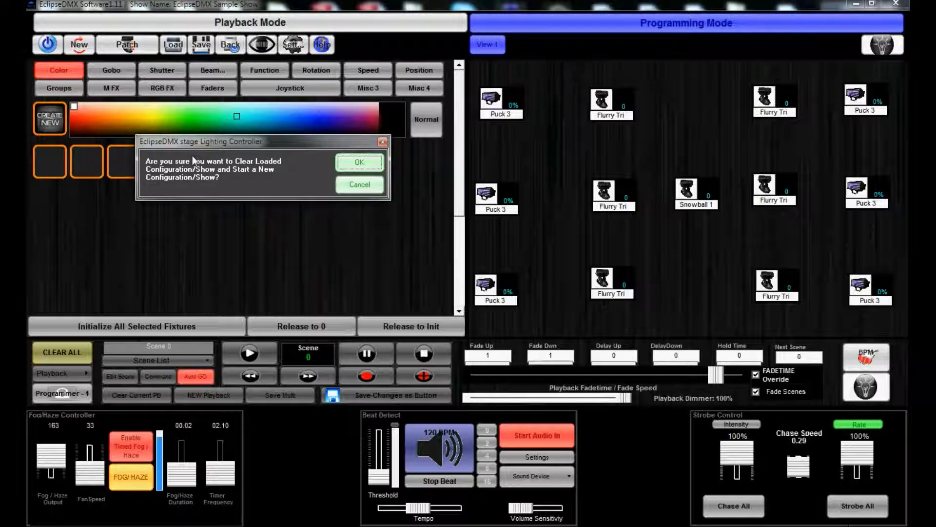
left_click(359, 162)
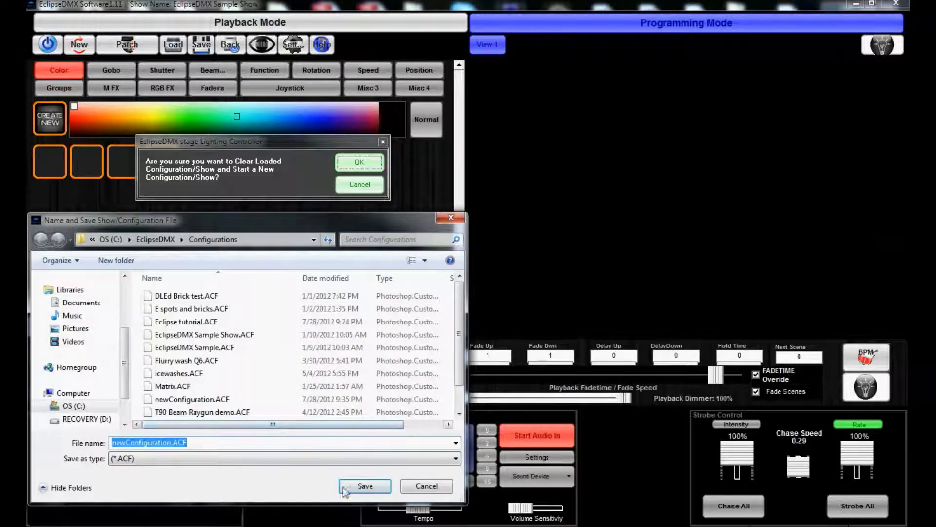
left_click(411, 487)
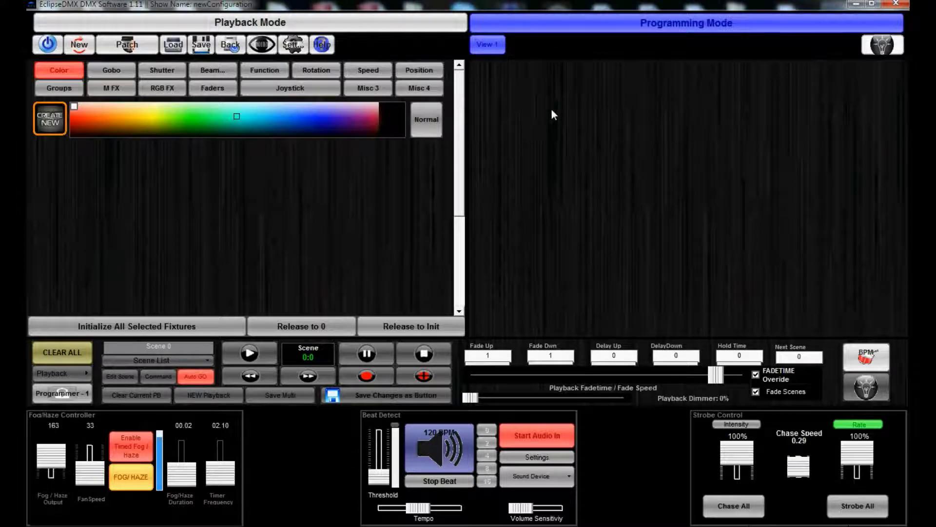
Load the Flurry Q 12ch profile from the Blizzard Lighting library and select it for patching
left_click(121, 49)
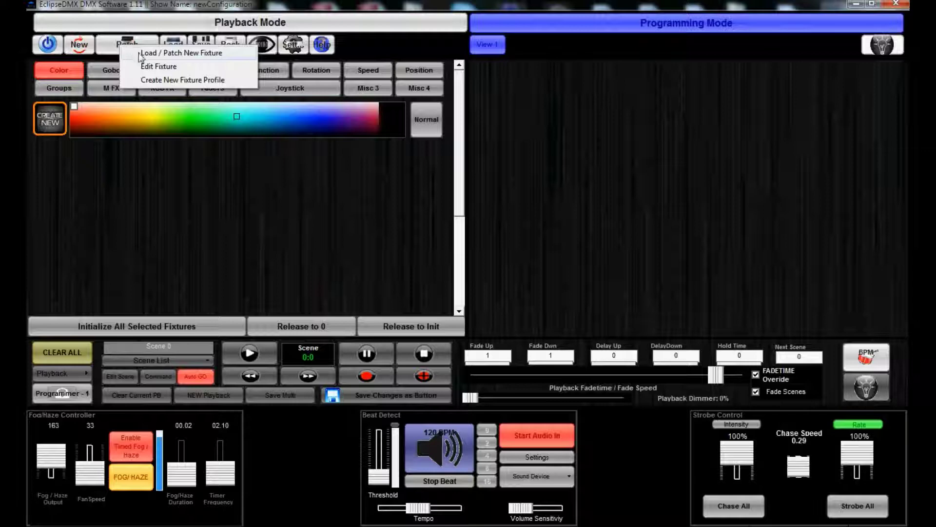
left_click(161, 52)
left_click(677, 122)
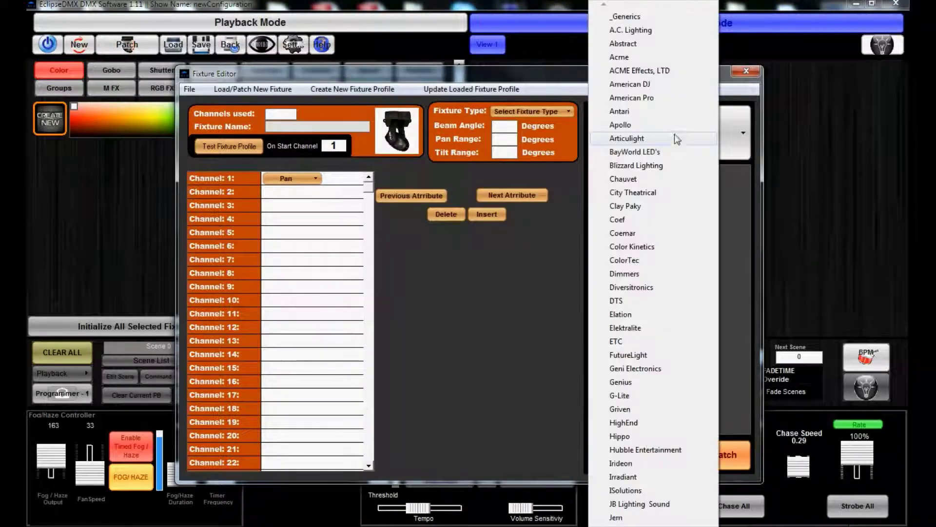
left_click(647, 166)
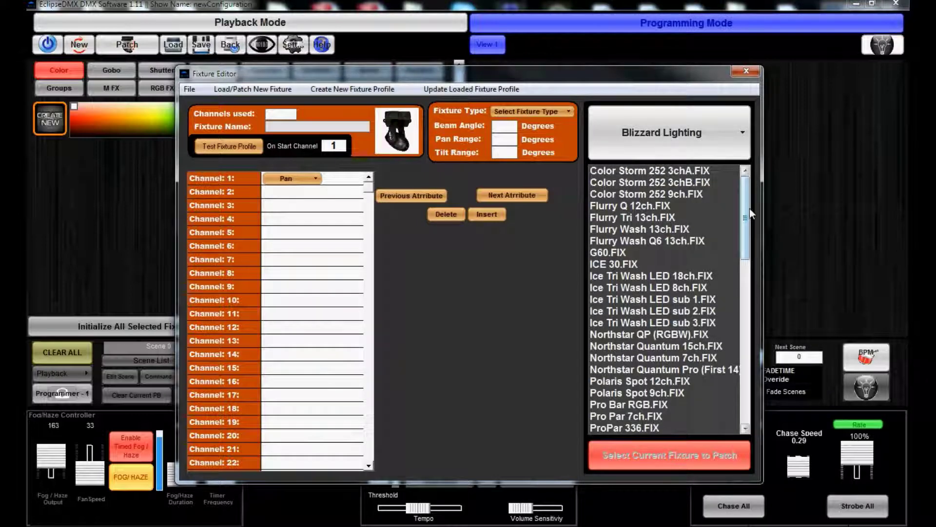
left_click_drag(750, 209, 749, 210)
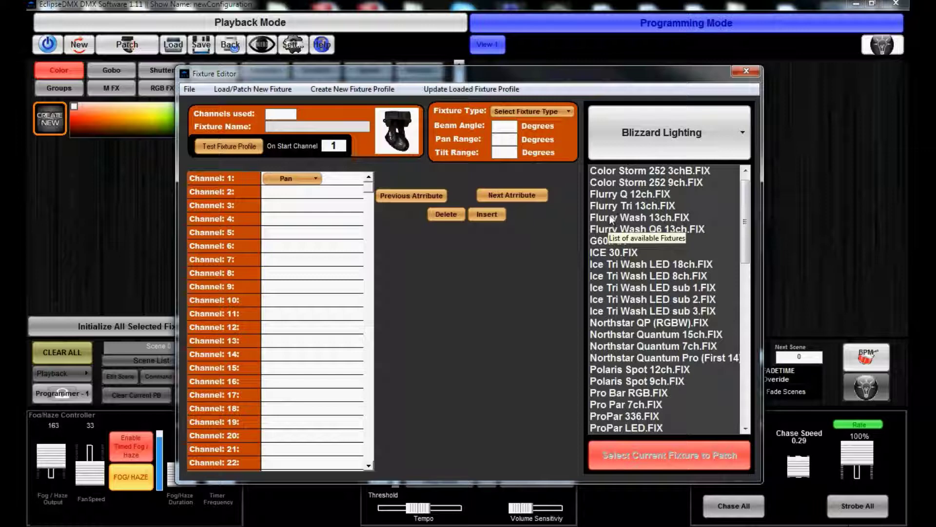
left_click(608, 195)
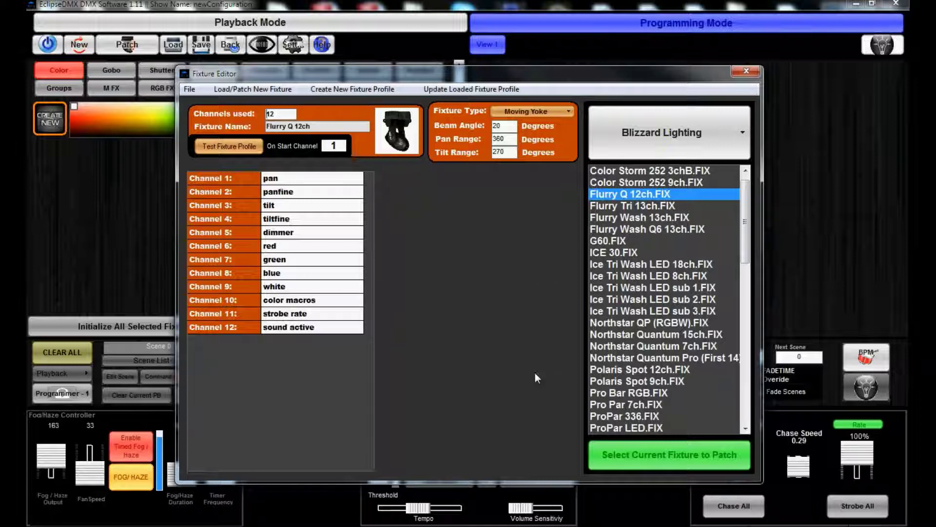
left_click(646, 451)
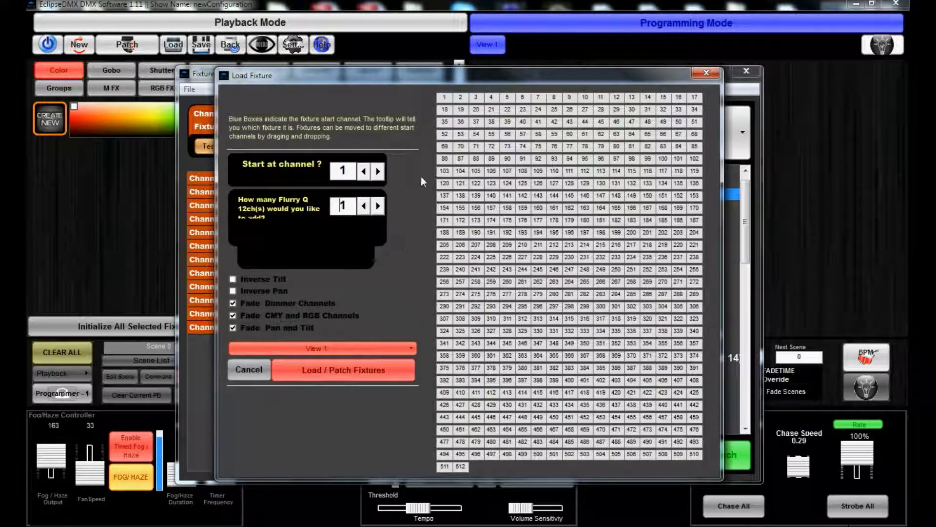
Patch 4 Flurry Q 12ch fixtures from channel 1 in View 1, with fixture groups created automatically
left_click(378, 205)
left_click(379, 206)
left_click(379, 206)
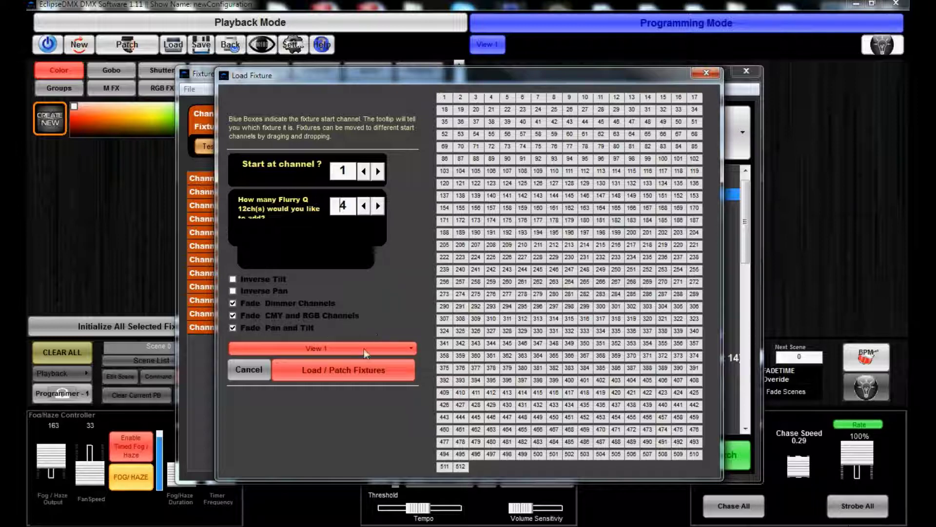
left_click(347, 370)
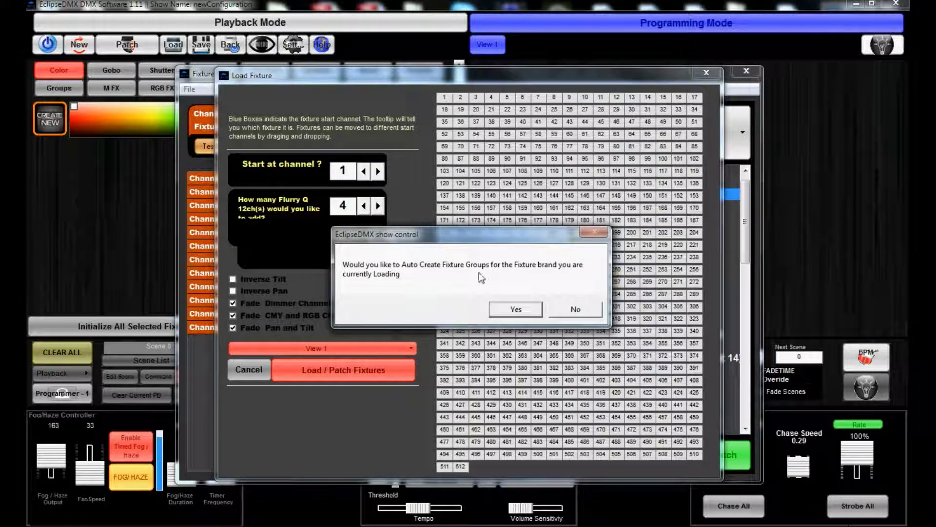
left_click(518, 313)
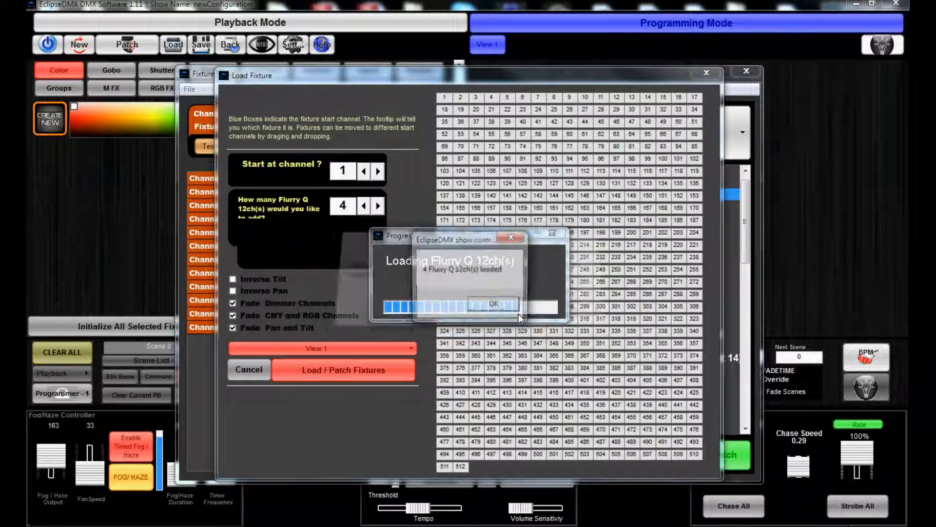
left_click(493, 306)
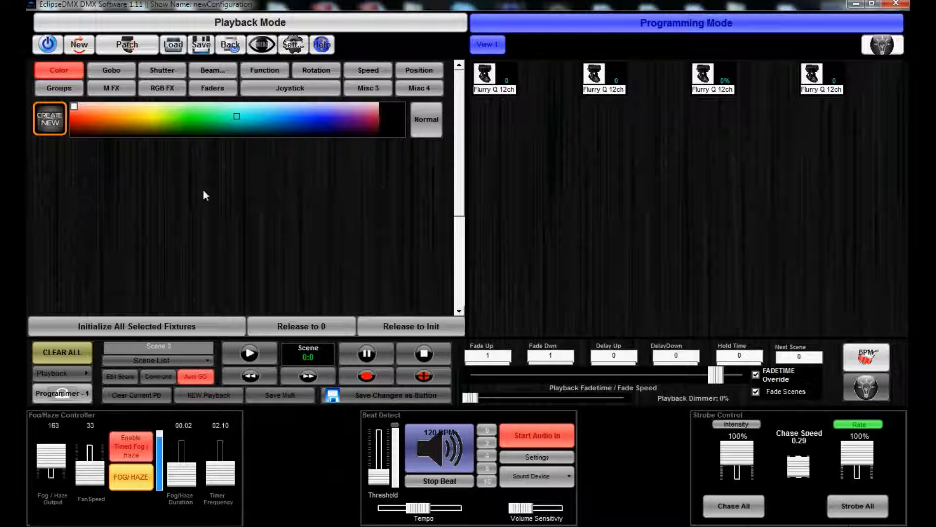
Look through the Gobo, Shutter, RGB FX, Faders and Joystick programming controls
left_click(108, 75)
left_click(145, 73)
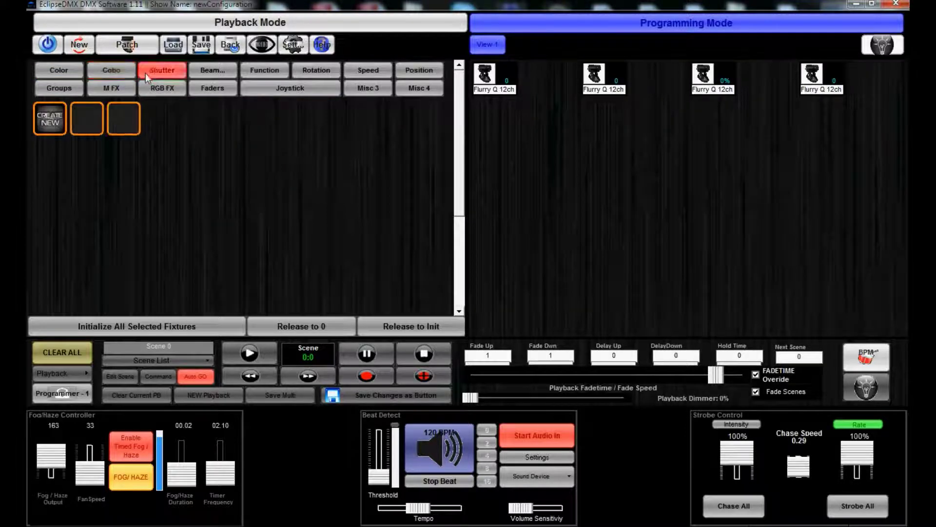
left_click(168, 89)
left_click(204, 90)
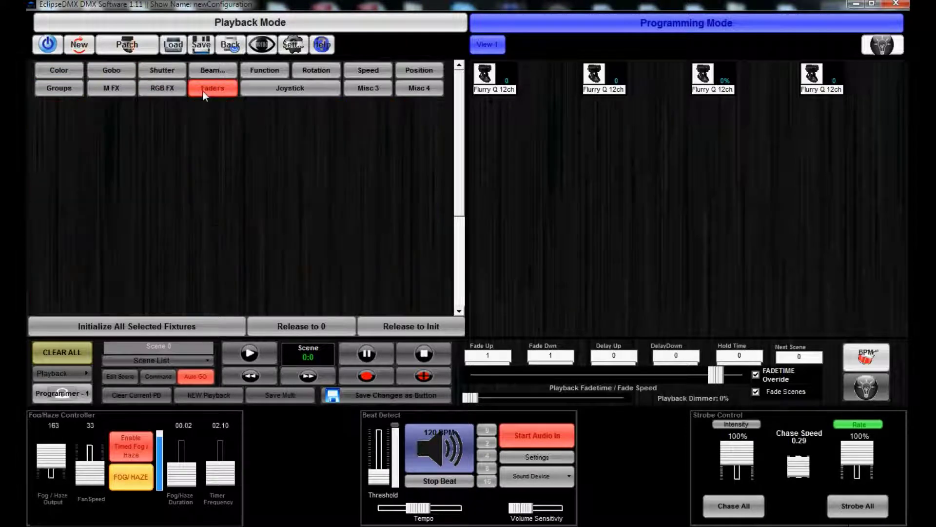
left_click(276, 89)
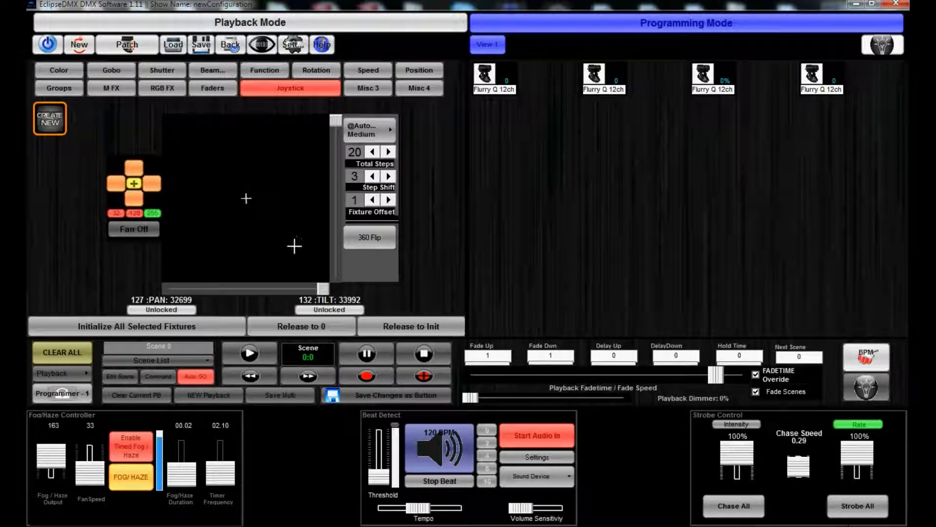
left_click(211, 88)
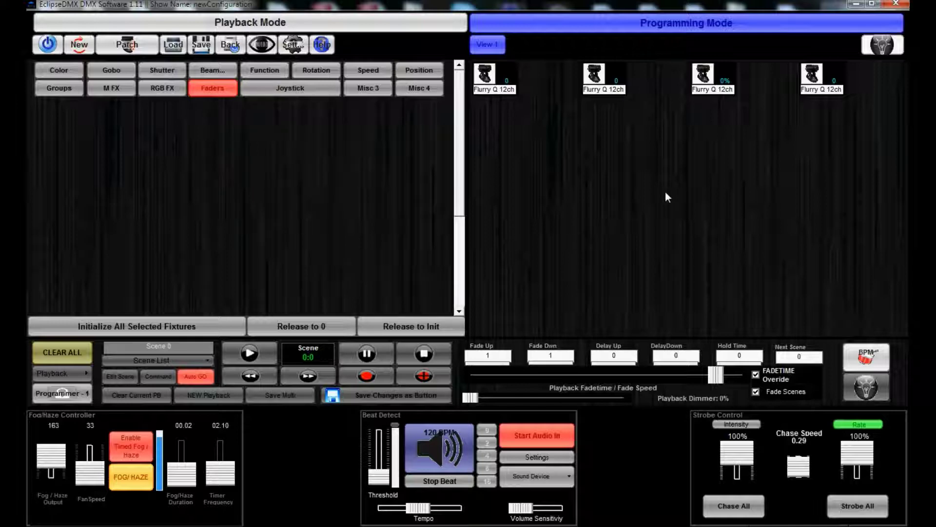
Select all four Flurry Q 12ch fixtures, color them yellow-green from the spectrum, and view their channel faders
left_click_drag(874, 116, 486, 81)
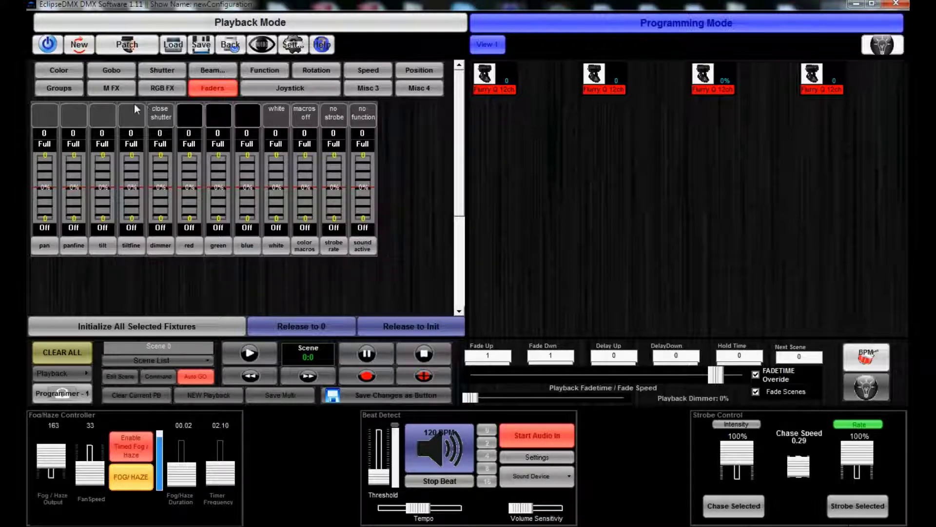
left_click(68, 69)
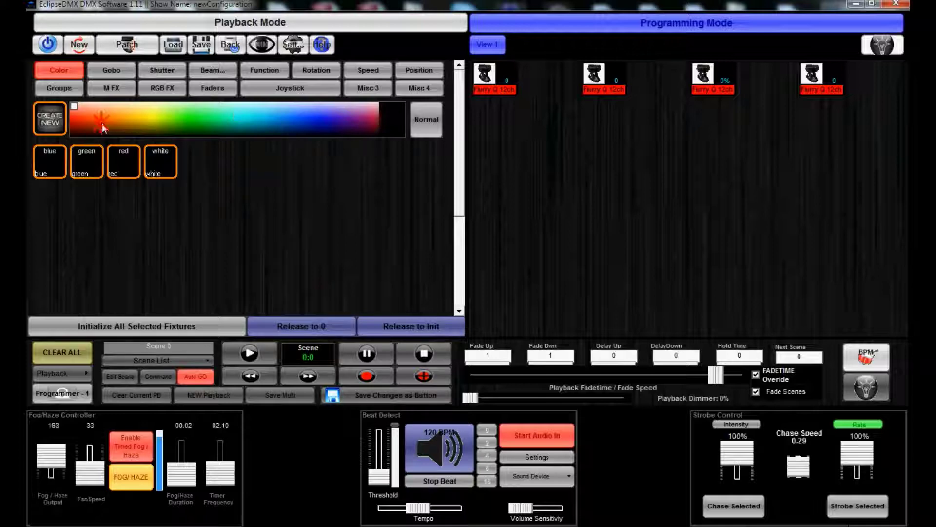
left_click(126, 125)
mouse_move(128, 125)
left_mouse_down()
mouse_move(181, 121)
mouse_move(164, 122)
left_mouse_up()
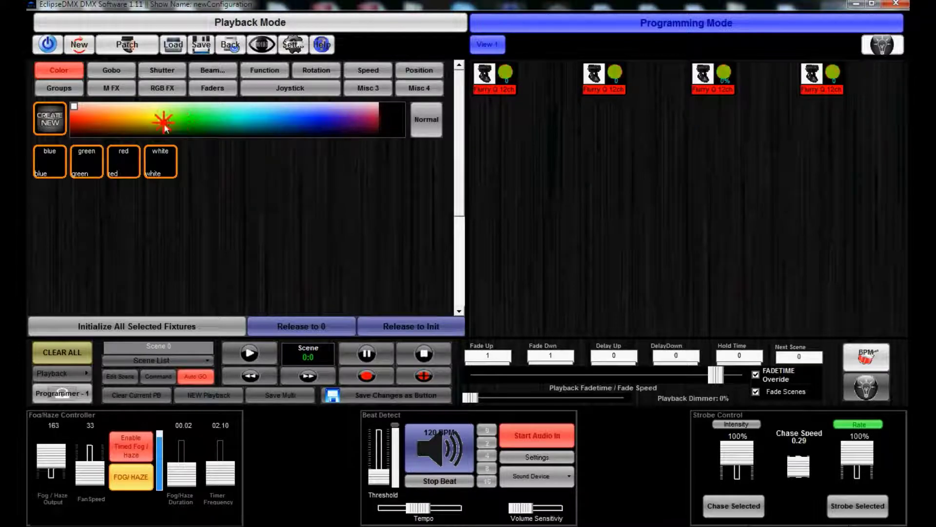
left_click(215, 90)
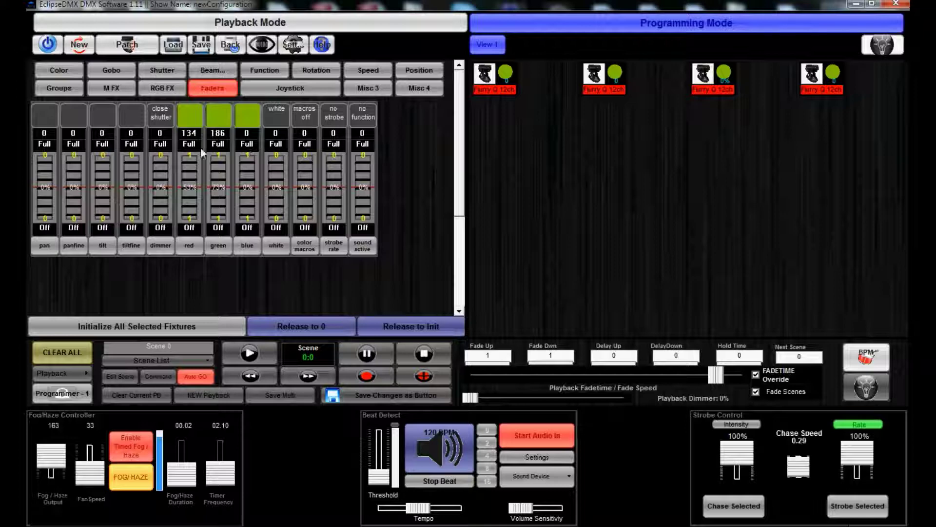
Enable white mixing for the color spectrum, set the selected fixtures to pale yellow, and view their channel faders
left_click(61, 72)
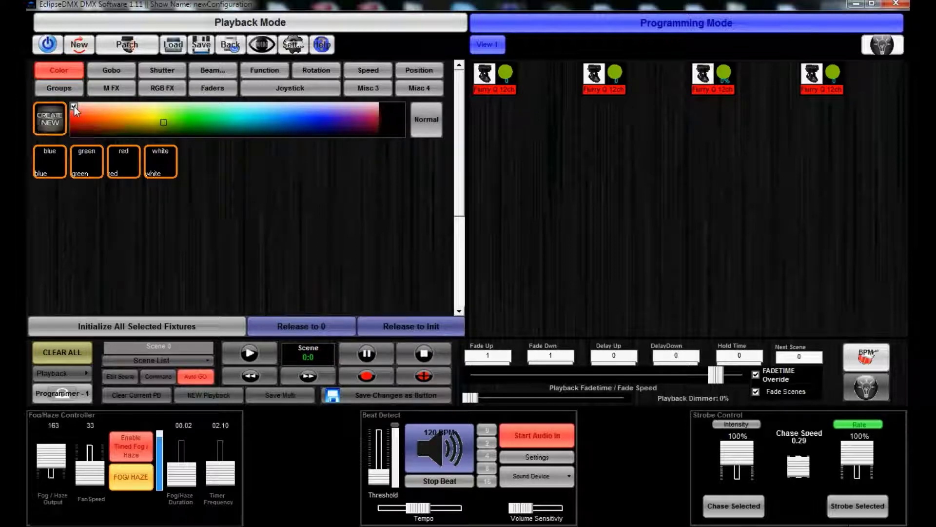
left_click_drag(161, 119, 138, 110)
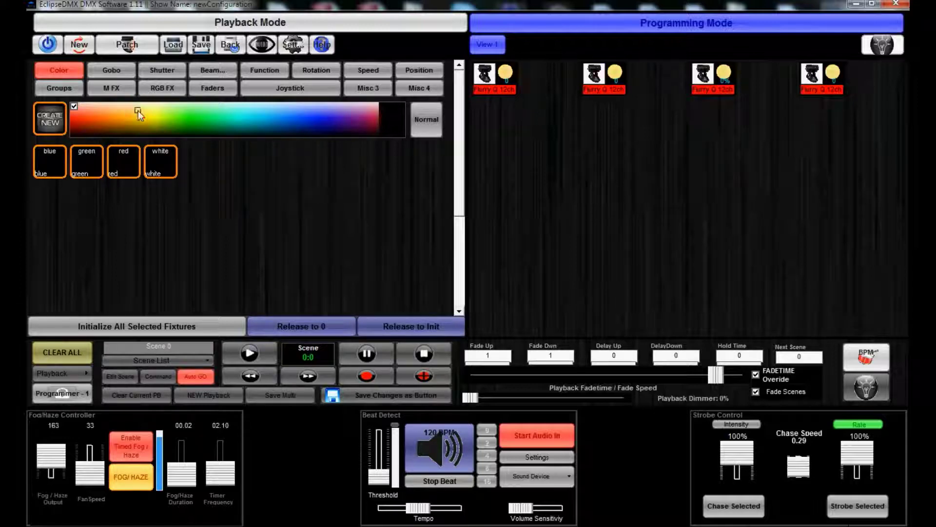
left_click(213, 89)
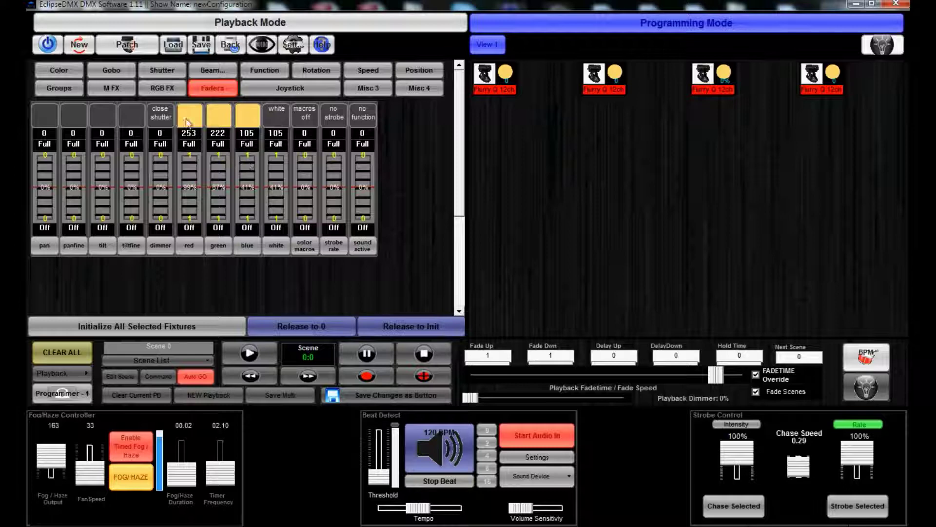
Change the selected fixtures' color to cyan with white mixed in, and turn white mixing off
left_click(58, 71)
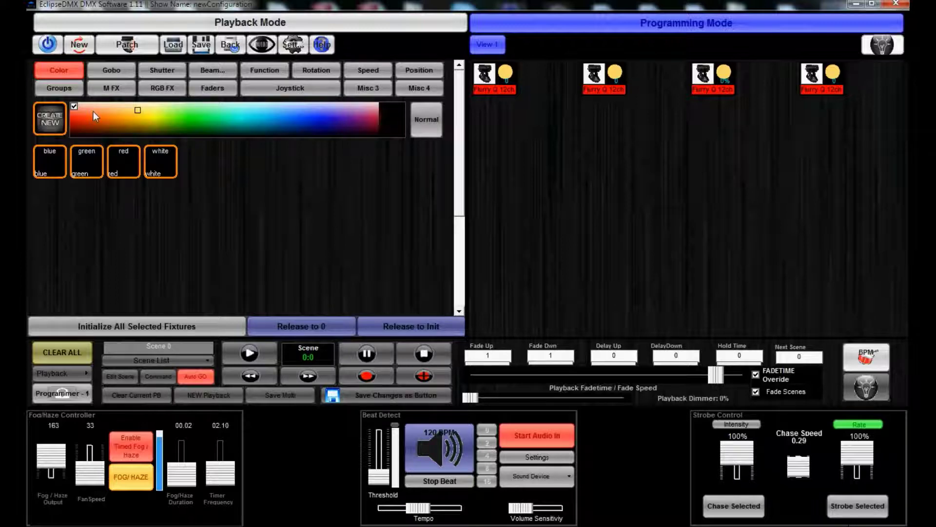
left_click(114, 109)
mouse_move(115, 111)
left_mouse_down()
mouse_move(212, 113)
mouse_move(237, 127)
mouse_move(242, 112)
left_mouse_up()
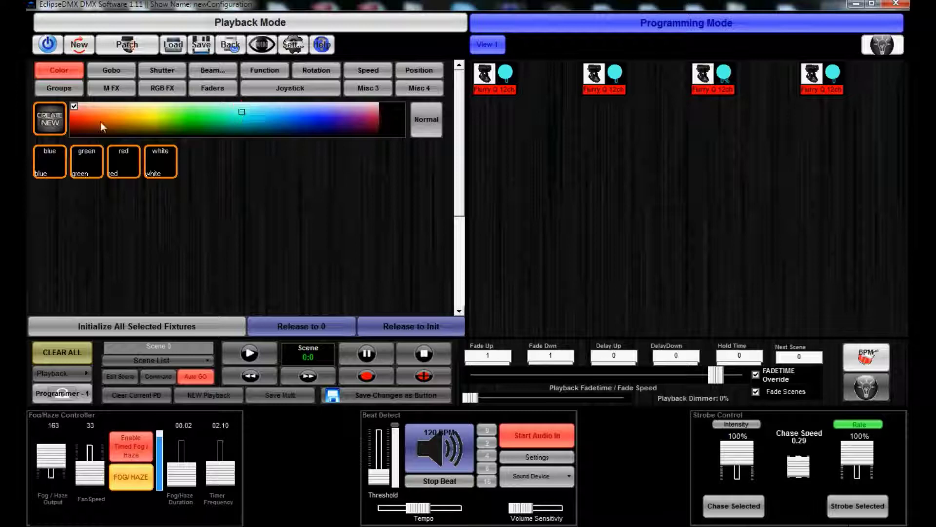
left_click(75, 107)
Look through the Gobo, Shutter, Beam, Function, Rotation, Speed and Position preset pages
left_click(124, 70)
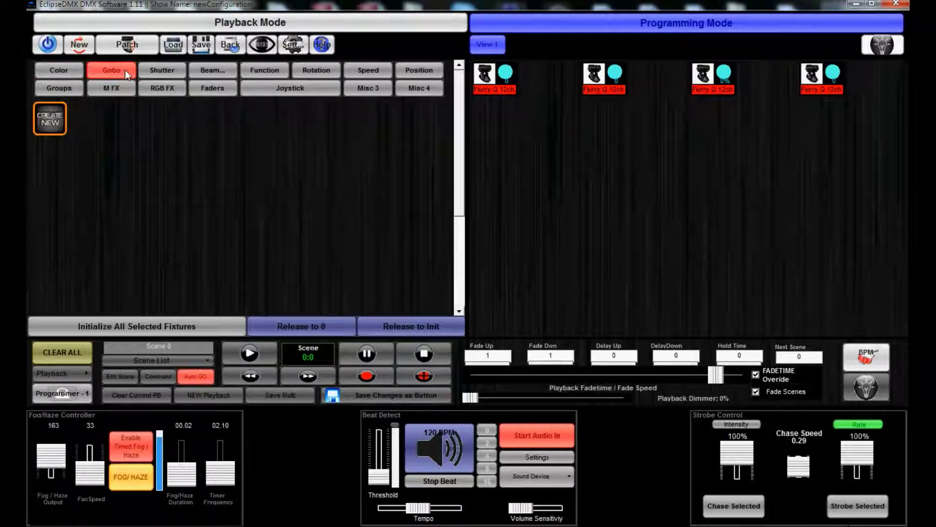
left_click(178, 72)
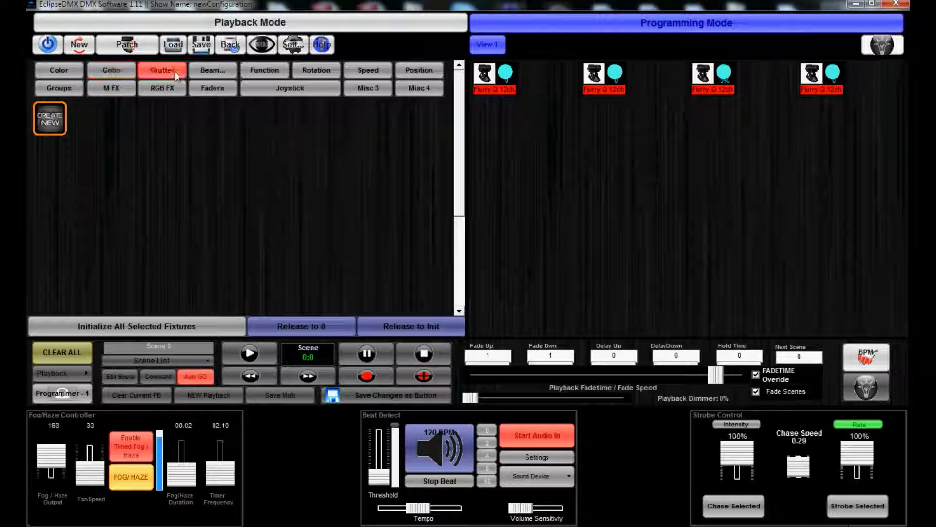
left_click(230, 72)
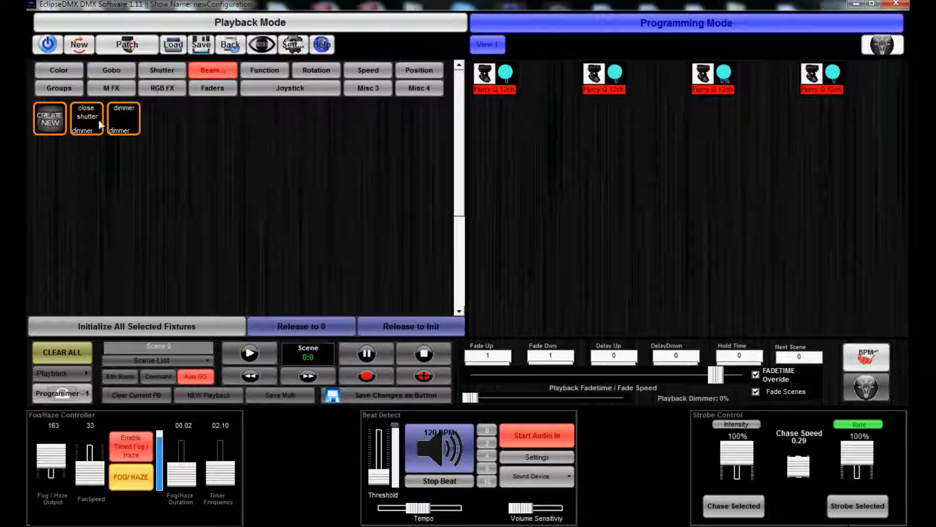
left_click(253, 74)
left_click(317, 72)
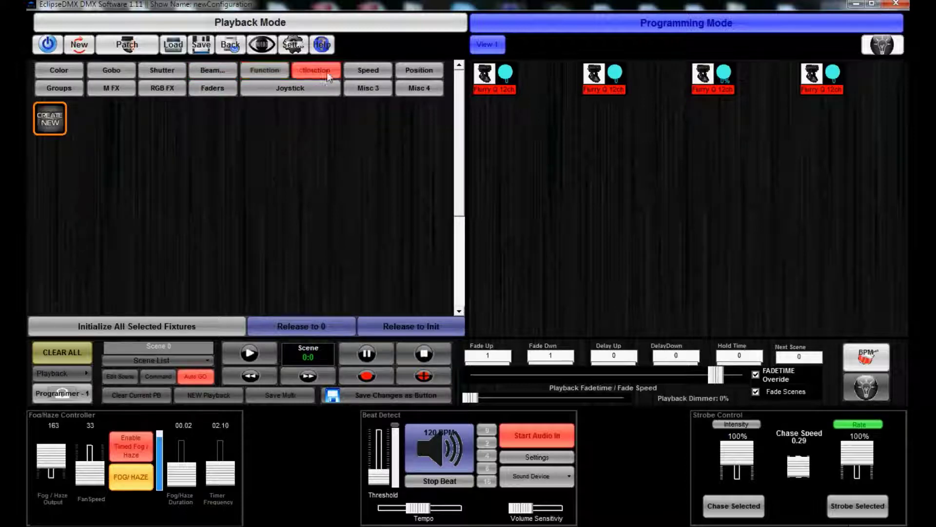
left_click(386, 73)
left_click(417, 71)
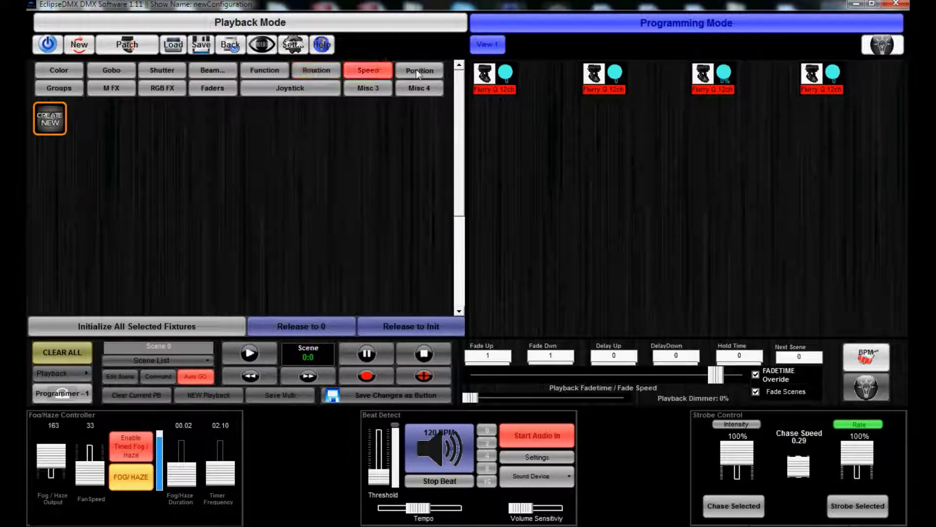
Select the fixtures by group, recalling the full Flurry Q 12ch group, the even group and the odd group in turn
left_click(70, 88)
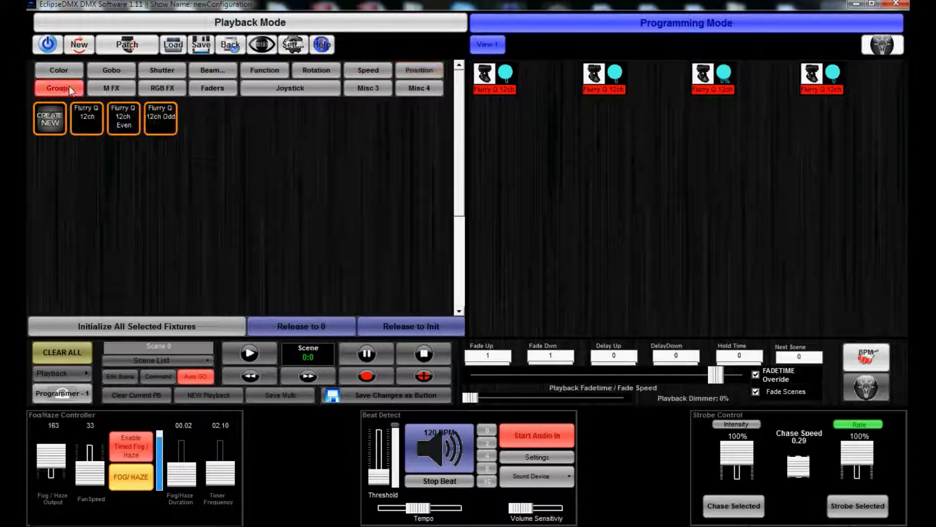
left_click(86, 125)
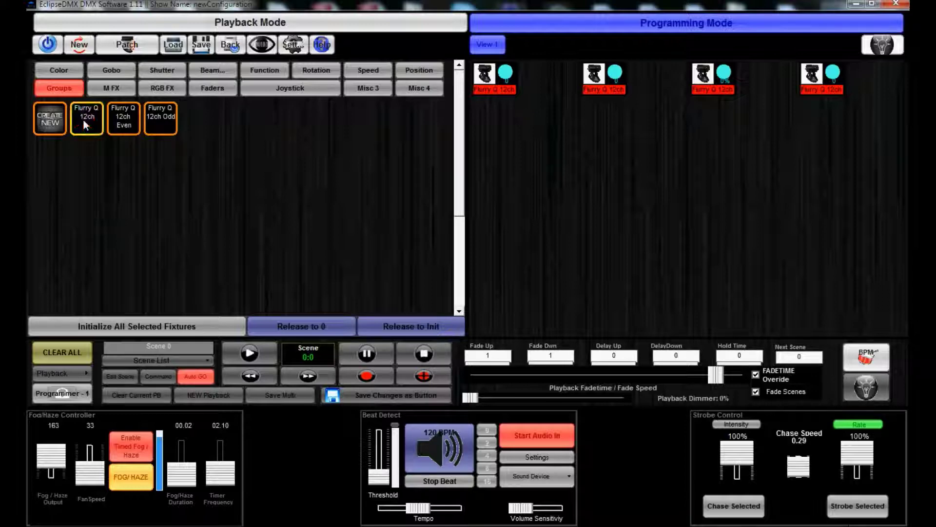
left_click(122, 124)
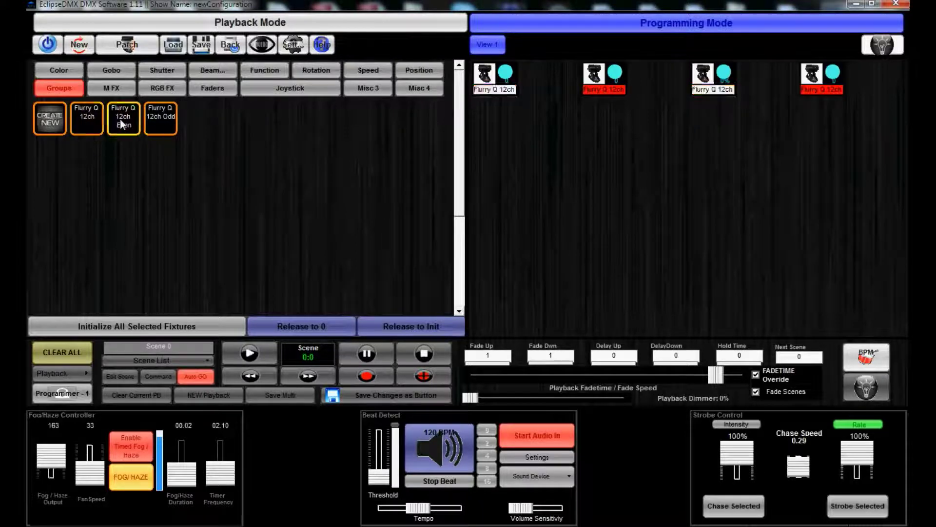
left_click(157, 121)
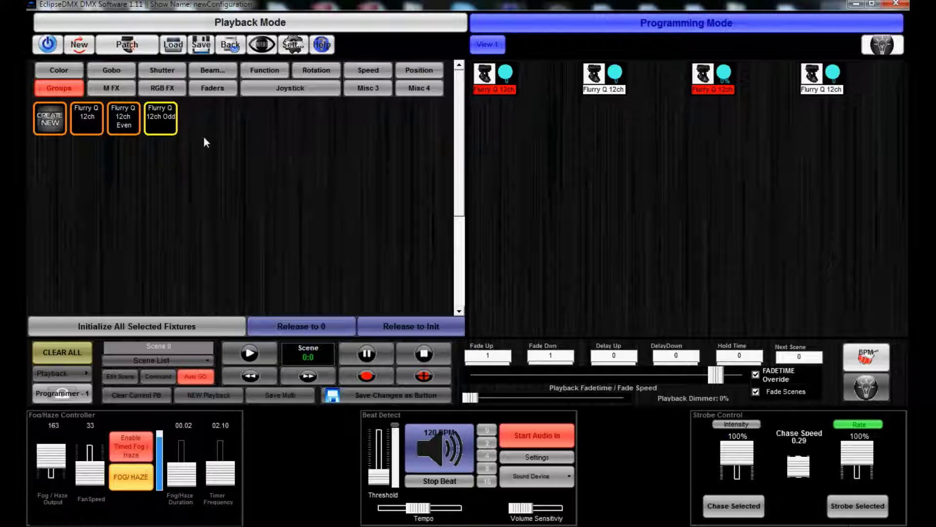
Select the full Flurry Q 12ch group and run the small diagonal movement effect on it with a step shift of 3
left_click(117, 91)
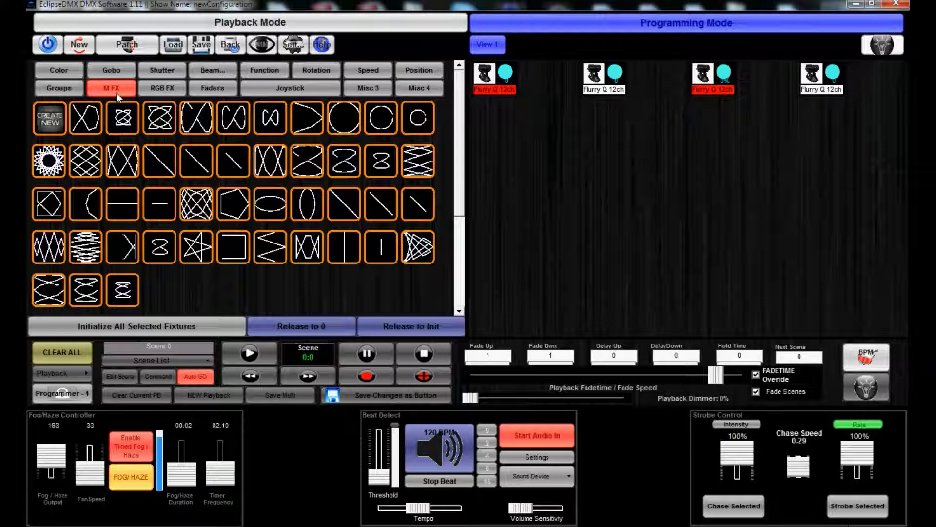
left_click(75, 89)
left_click(84, 110)
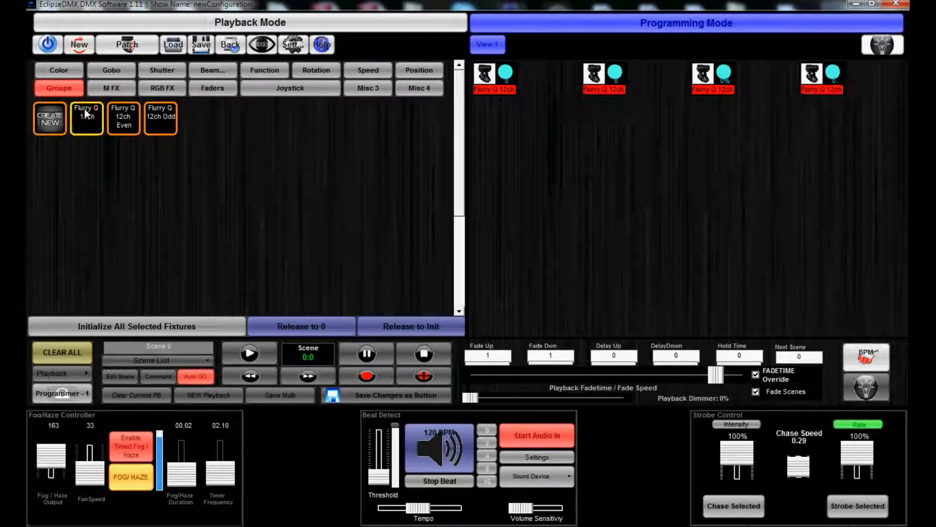
left_click(116, 92)
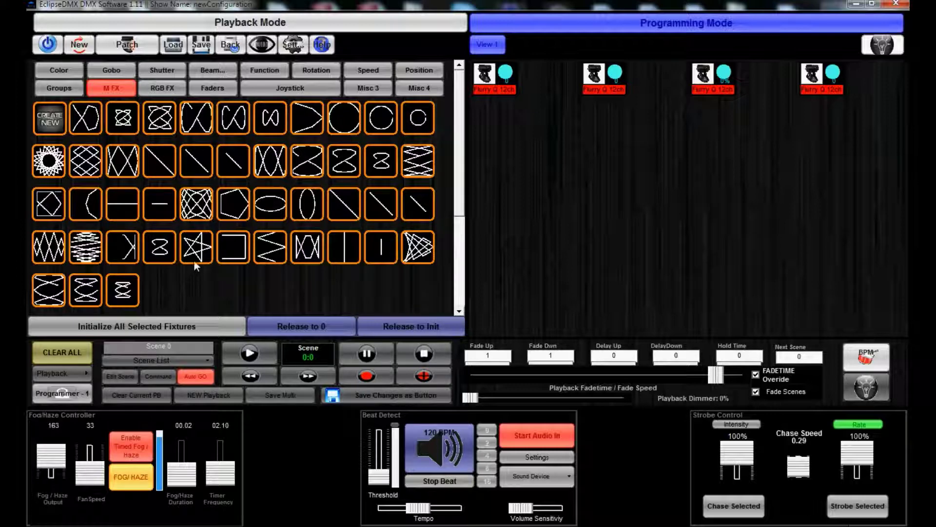
left_click(236, 168)
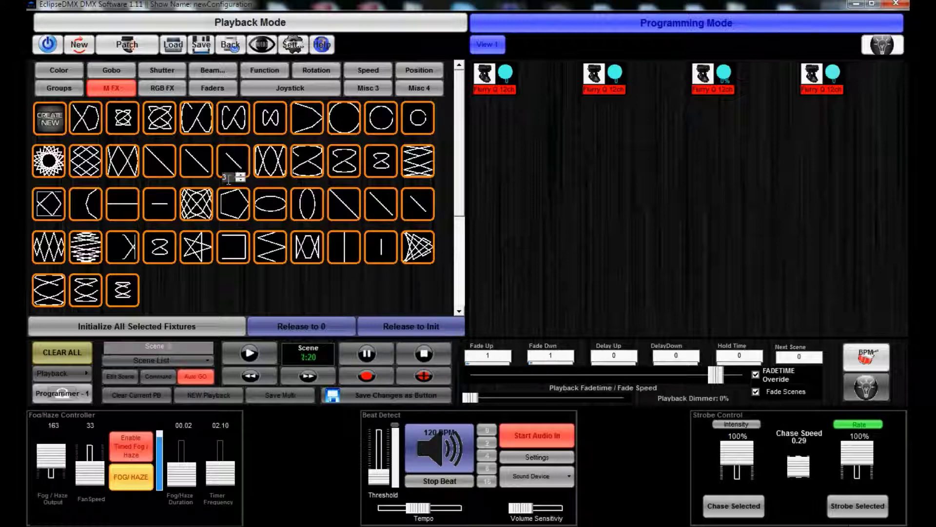
left_click(240, 179)
left_click(240, 174)
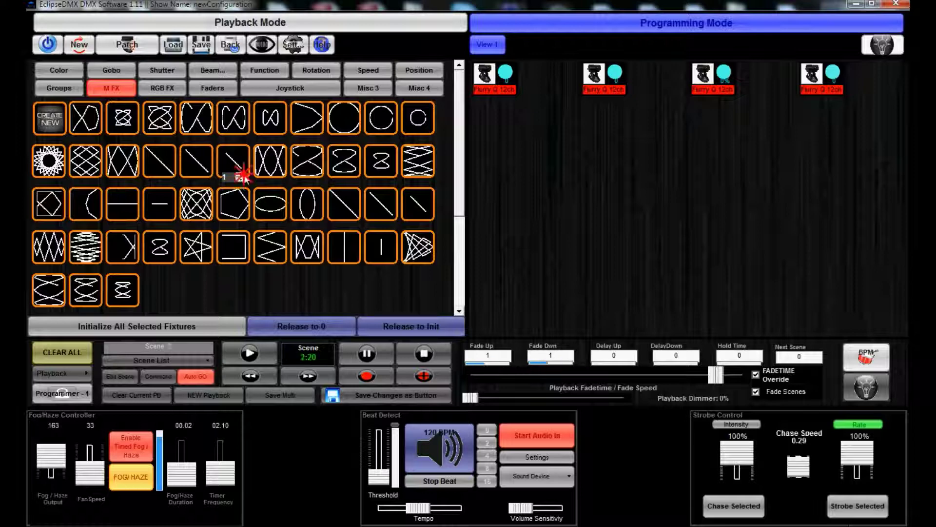
left_click(243, 175)
Apply the striped black, blue, pink and orange RGB effect to the selected fixtures and set the playback fade time to 0.13
left_click(156, 88)
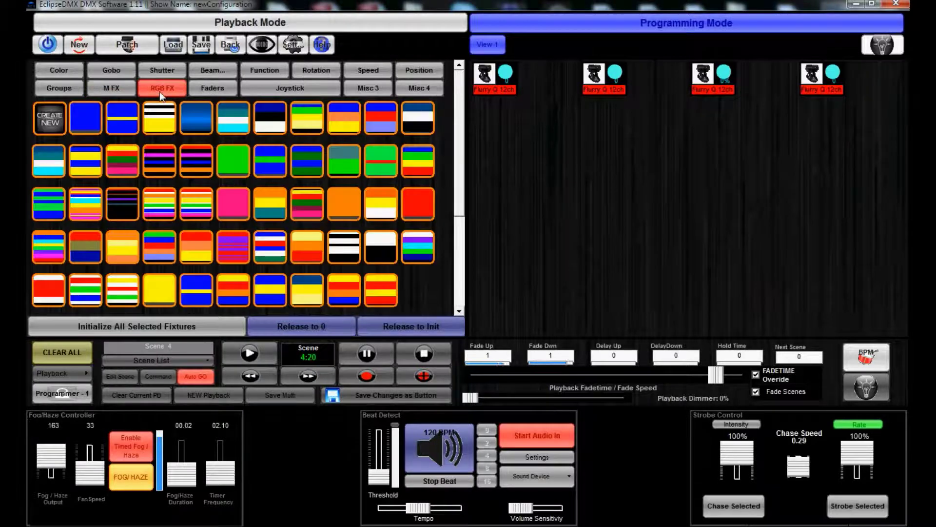
left_click(195, 163)
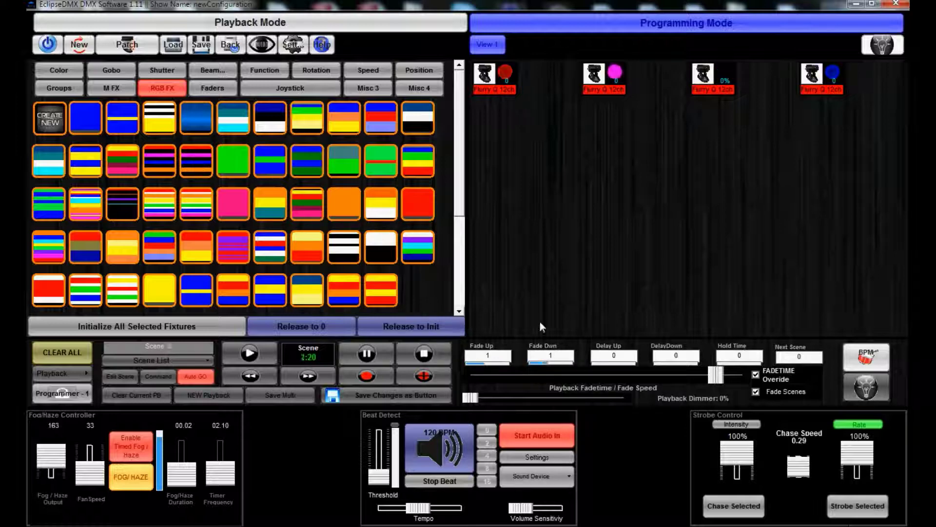
left_click(717, 376)
mouse_move(718, 377)
left_mouse_down()
mouse_move(731, 381)
mouse_move(653, 379)
mouse_move(731, 381)
left_mouse_up()
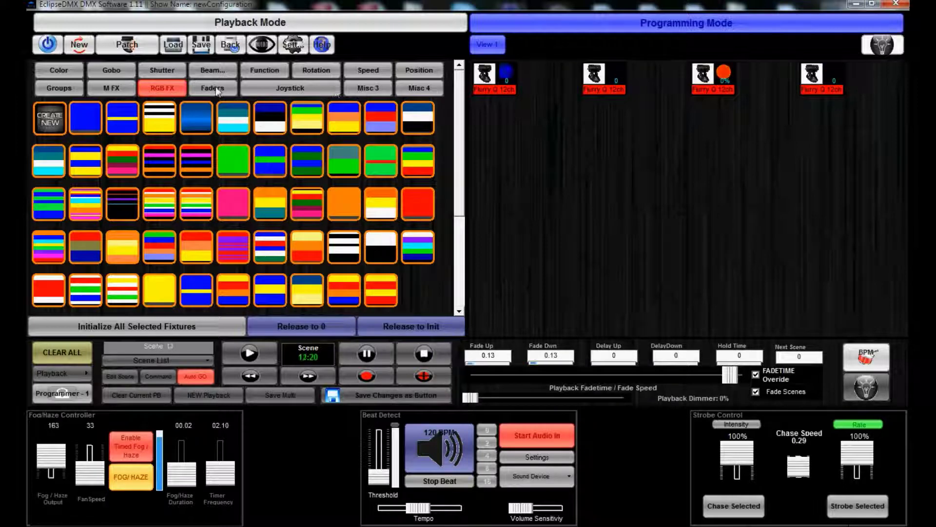
Slow the playback fade time to 0.58 while viewing the movement in the joystick view, and clear all programming
left_click(290, 88)
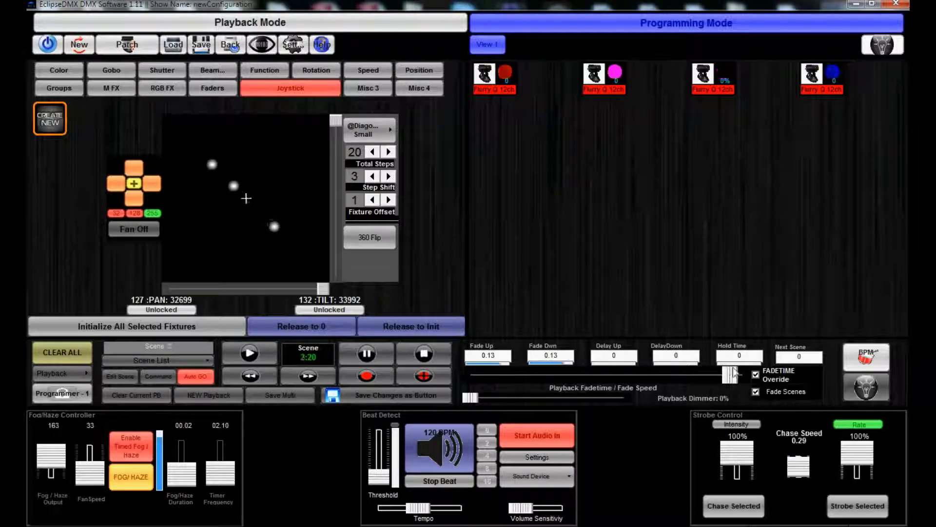
left_click_drag(730, 374, 692, 379)
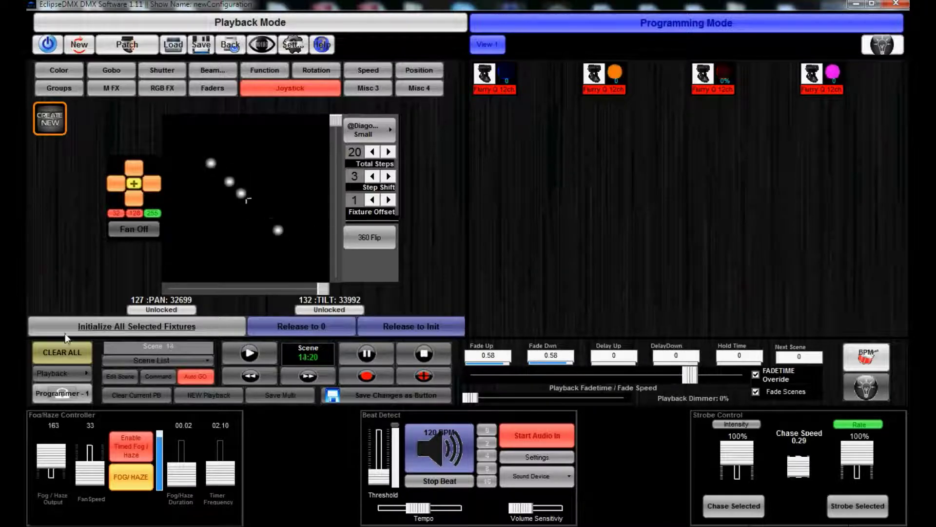
left_click(75, 359)
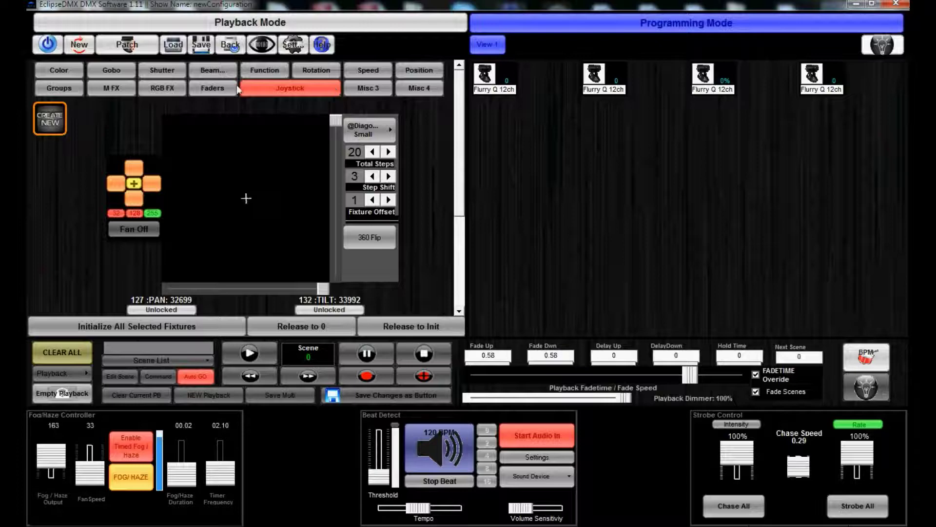
Look through the Faders, Joystick, Misc 3, Misc 4 and Speed pages with the first fixture selected, and deselect it
left_click(213, 88)
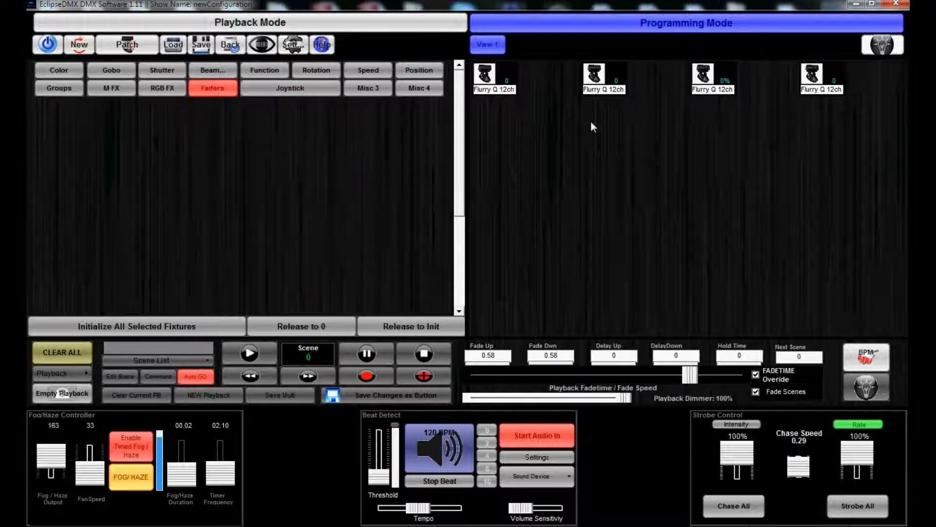
left_click(487, 78)
left_click(319, 92)
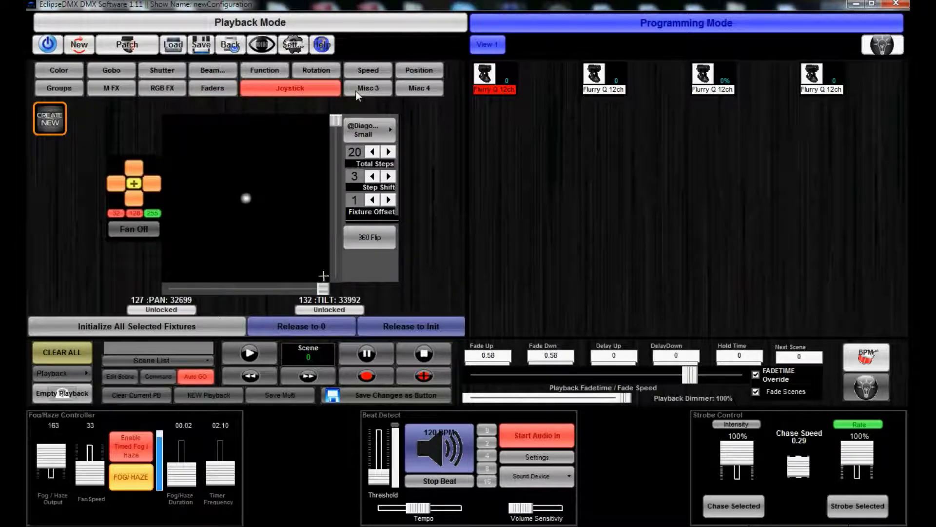
left_click(359, 93)
left_click(405, 93)
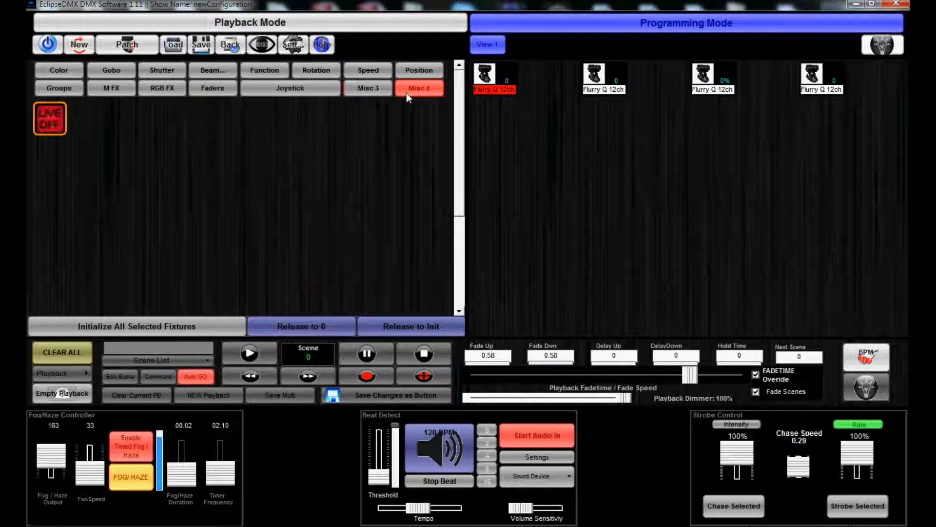
left_click(363, 74)
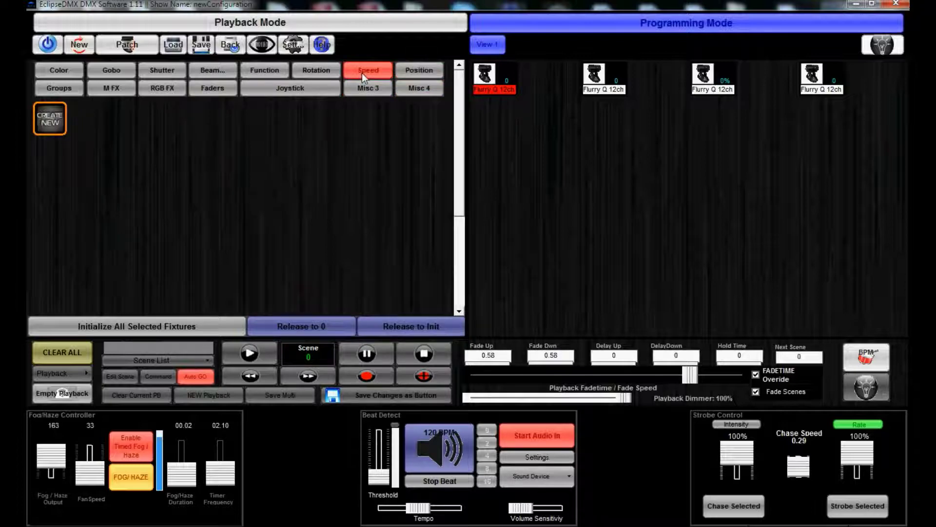
left_click(583, 171)
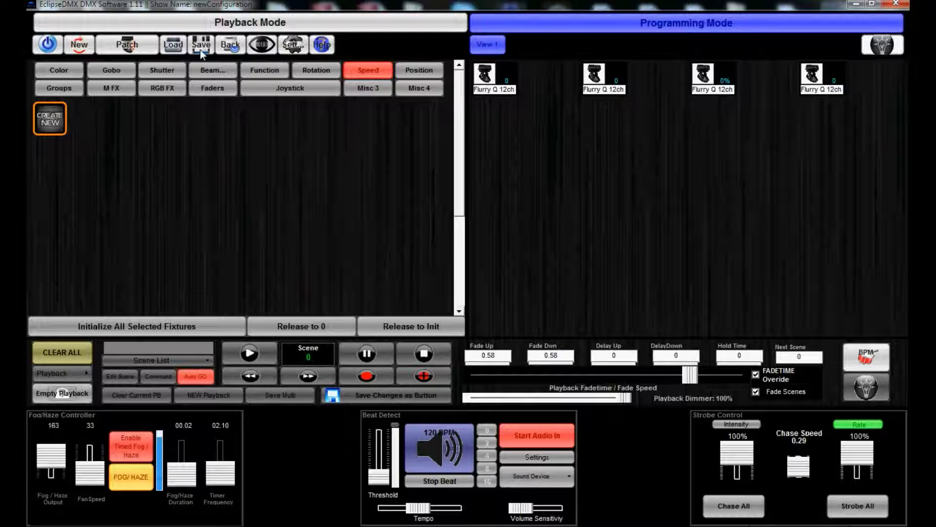
Examine the channel list of the Blizzard Lighting G60 profile in the fixture editor, and close the editor
left_click(149, 47)
left_click(157, 63)
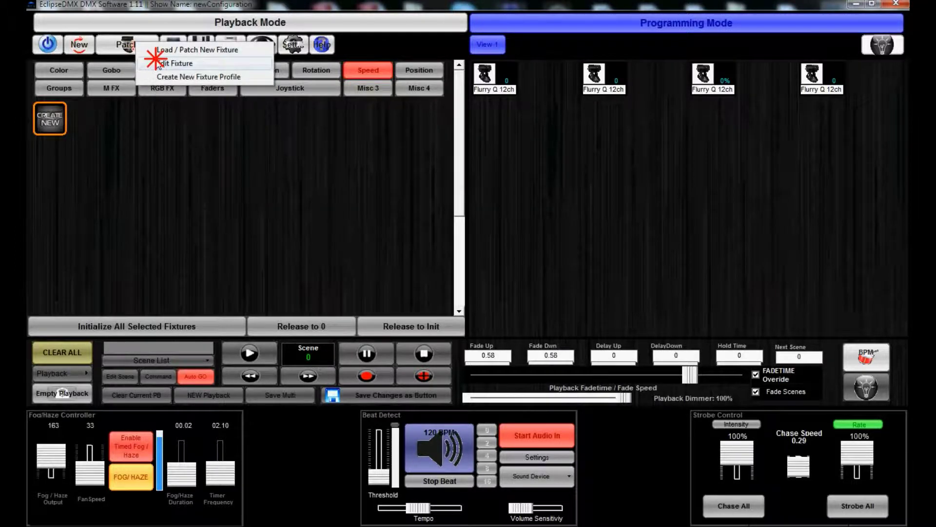
left_click(660, 134)
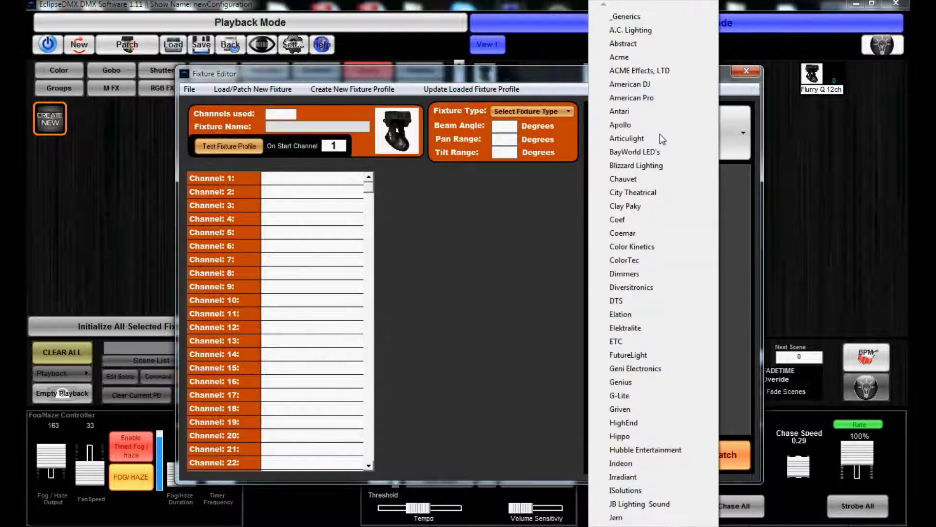
left_click(656, 165)
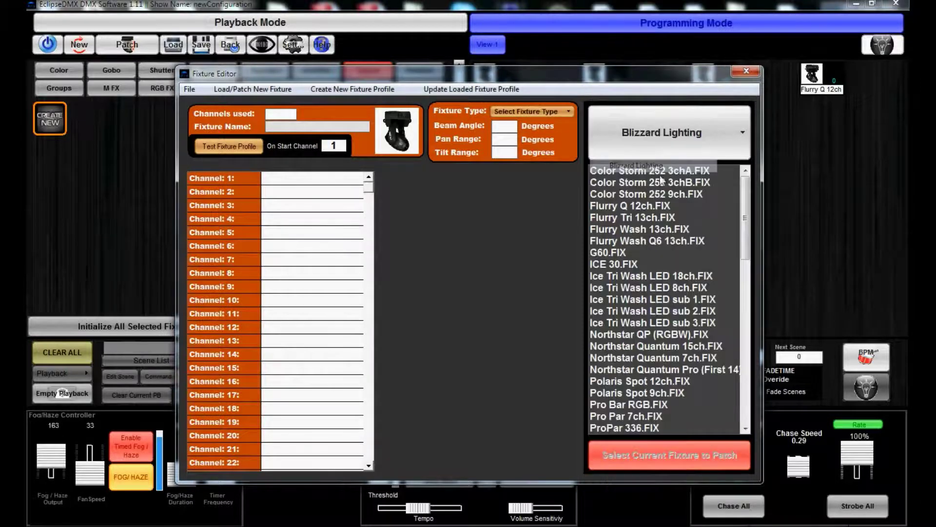
left_click(636, 252)
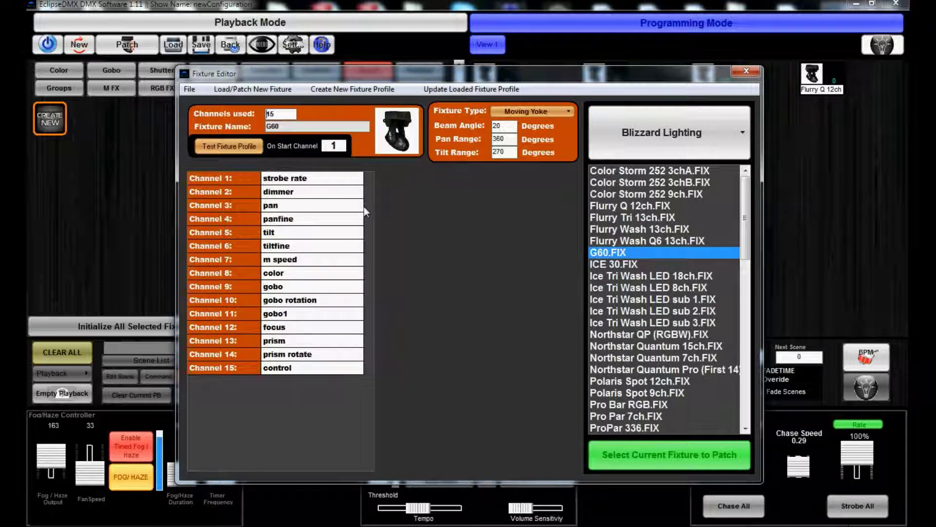
left_click(742, 76)
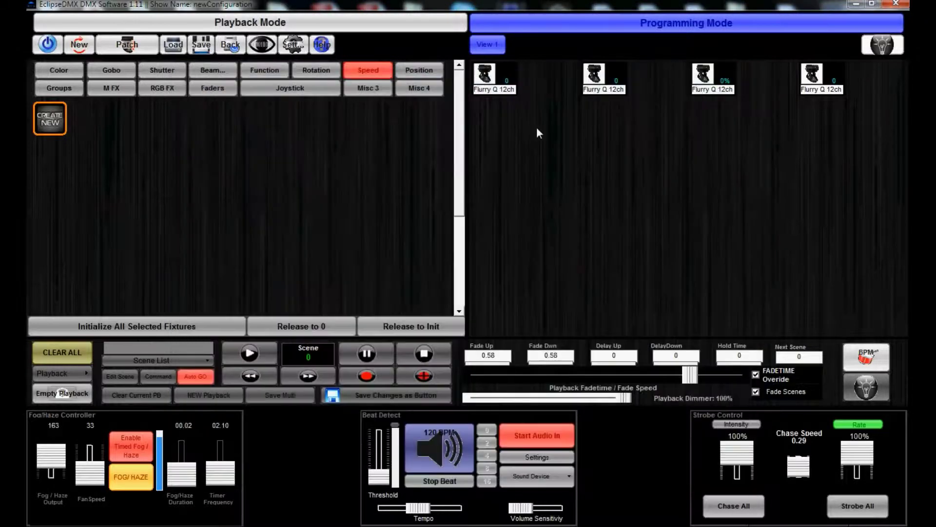
left_click(145, 46)
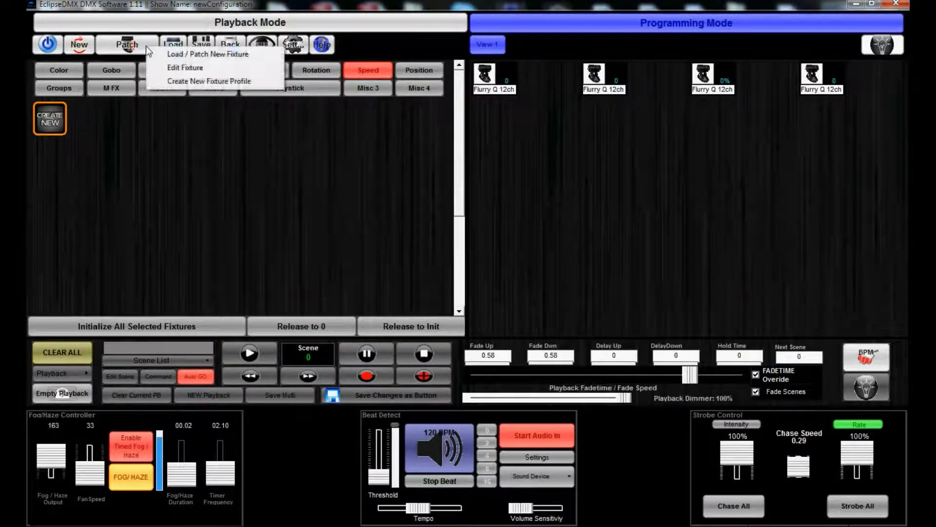
left_click(249, 8)
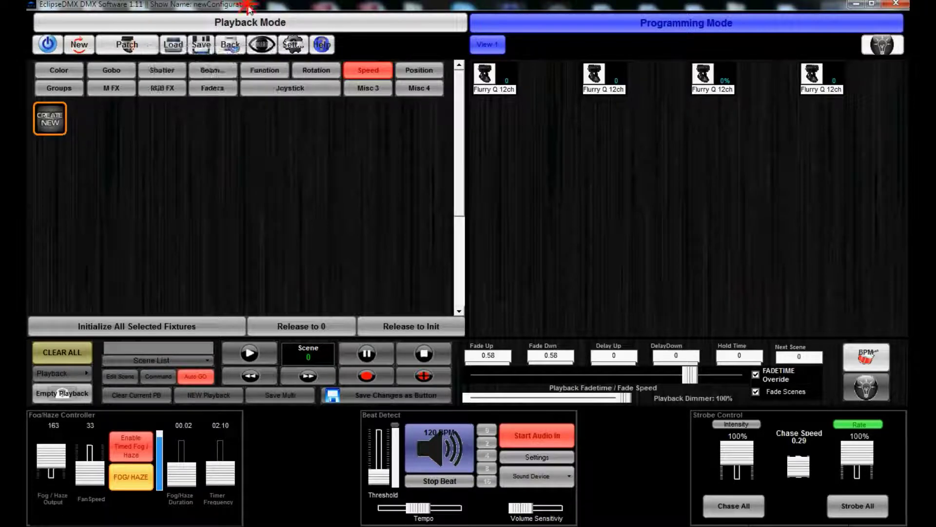
View the saved show files available for loading in the Configurations folder, and cancel without loading one
left_click(177, 49)
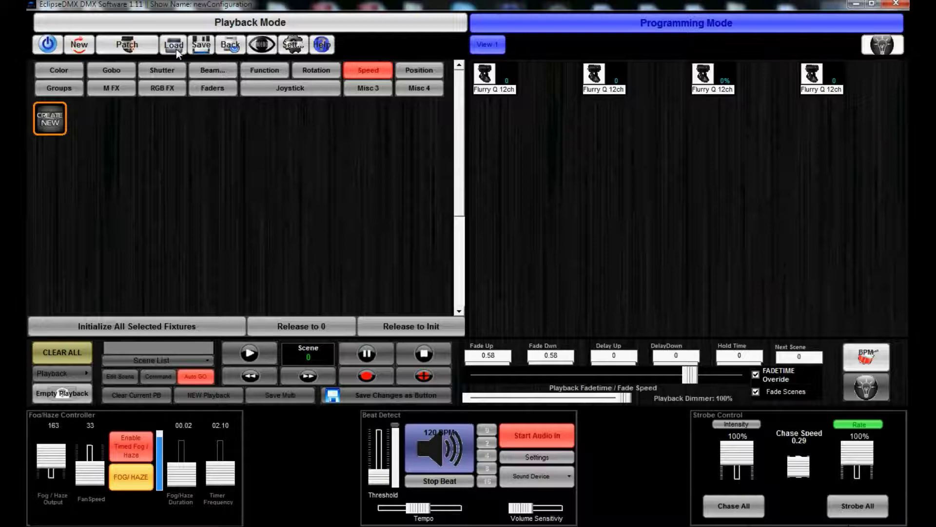
left_click_drag(488, 238, 423, 196)
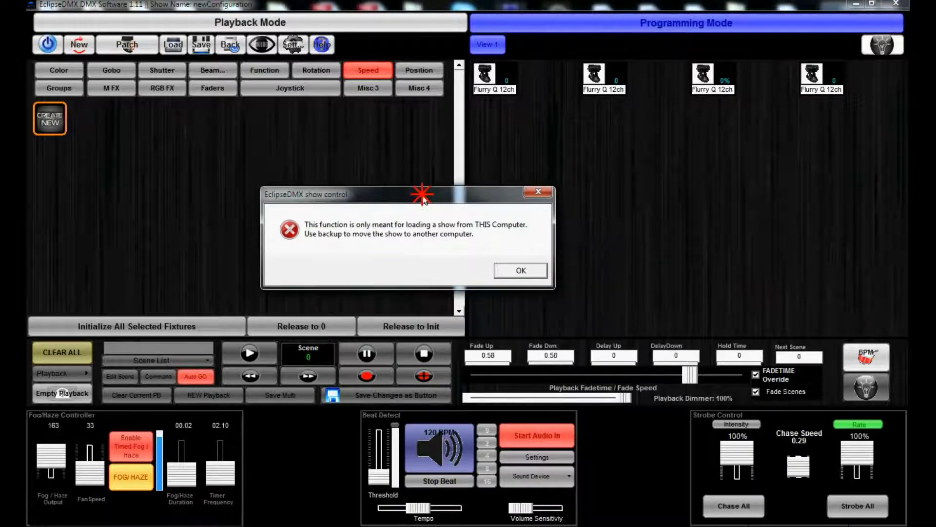
left_click(518, 272)
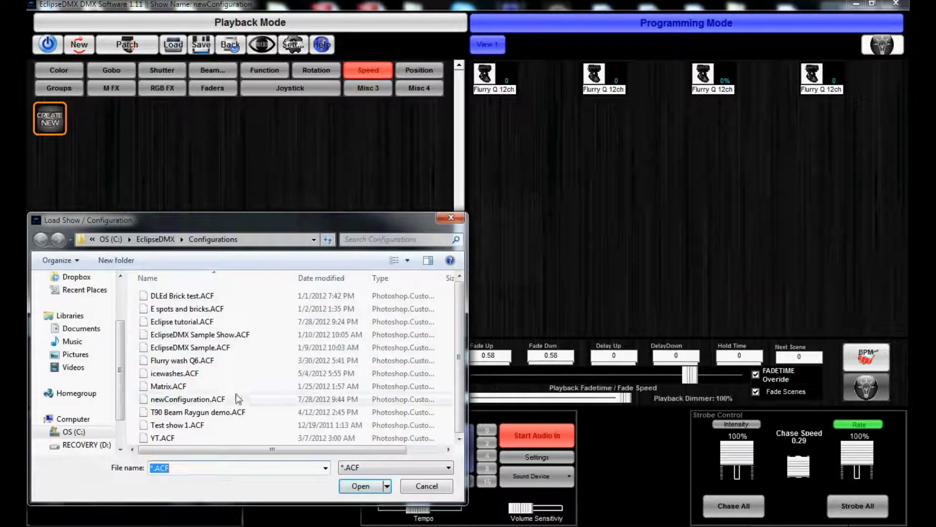
left_click(428, 487)
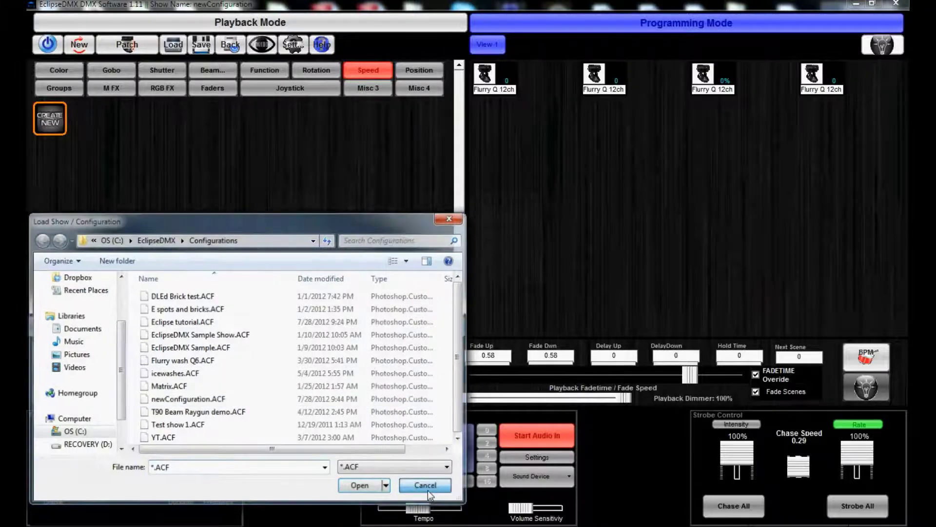
left_click(546, 302)
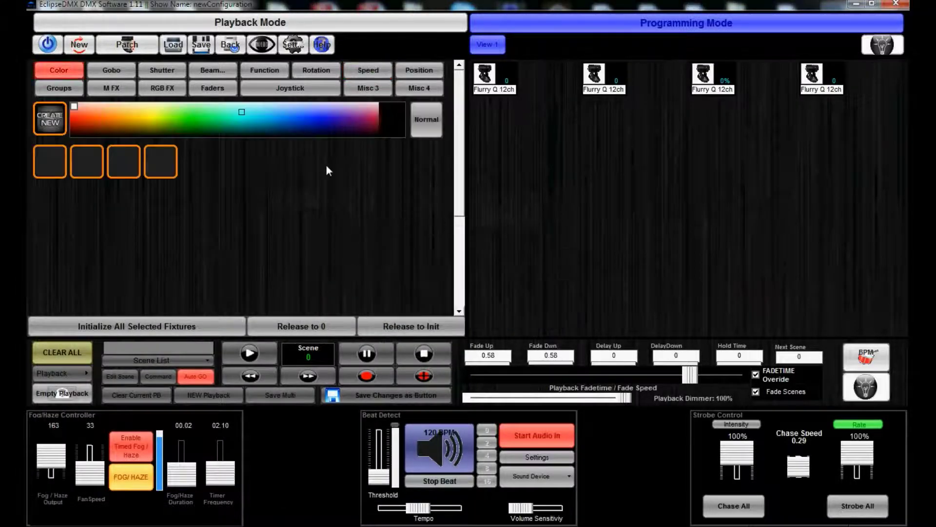
Save the current show as Eclipse tutorial.ACF in the Configurations folder, replacing the existing file
left_click(200, 46)
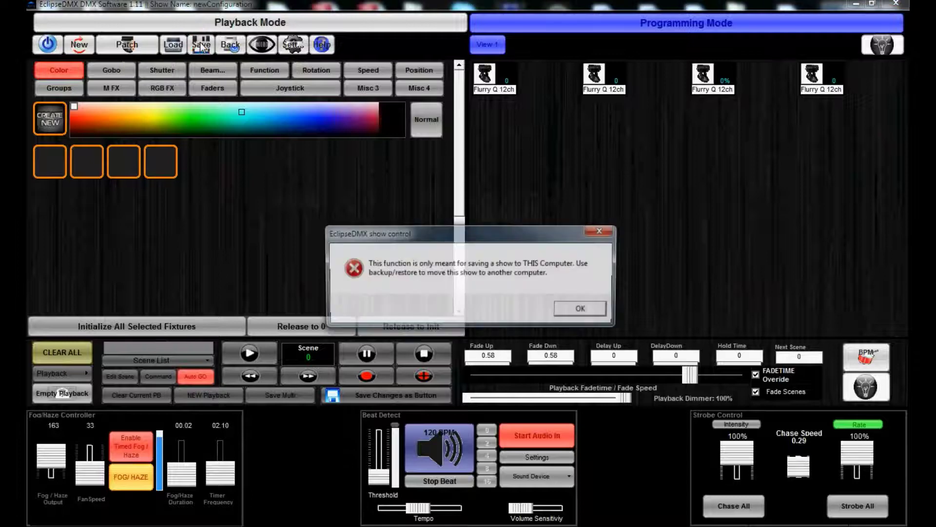
left_click(571, 310)
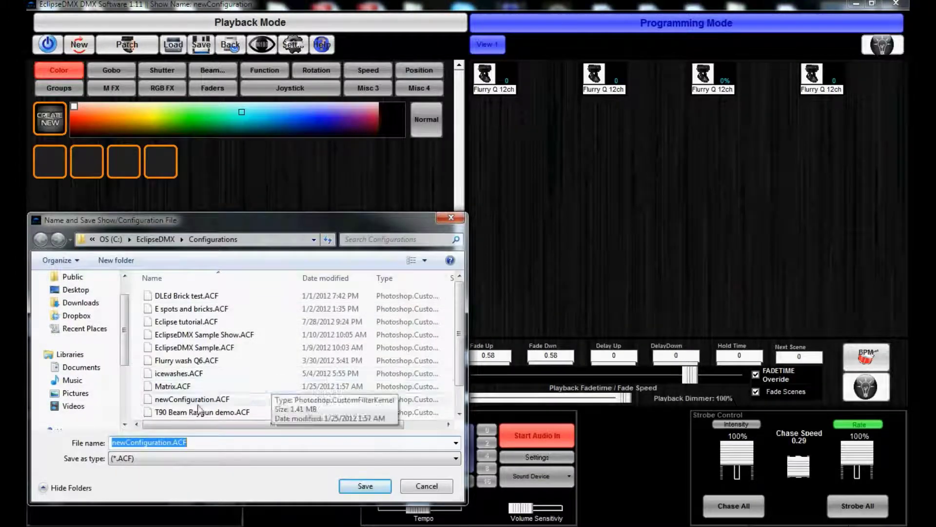
left_click(186, 321)
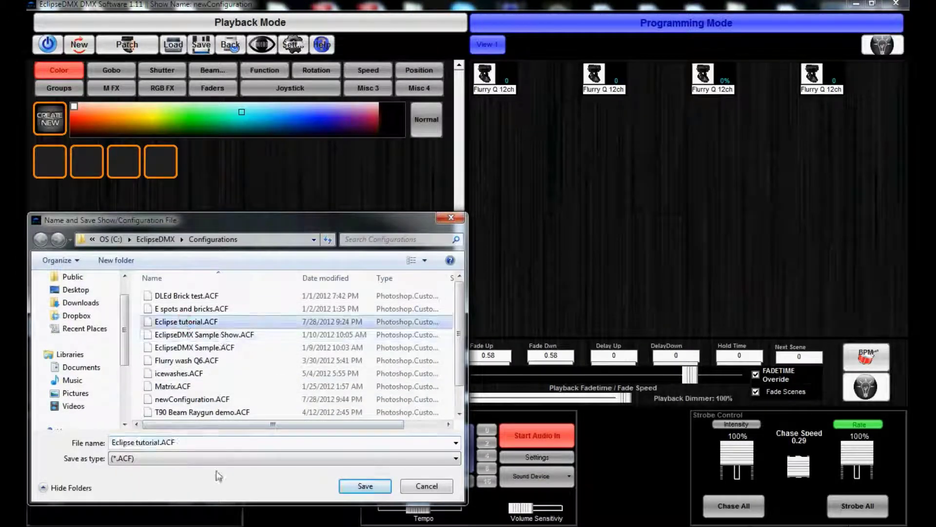
left_click(360, 489)
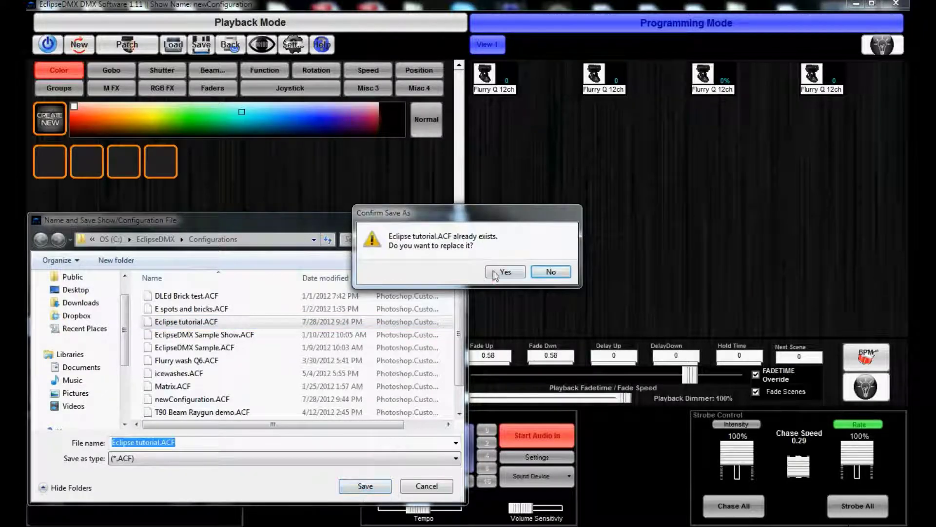
left_click(493, 271)
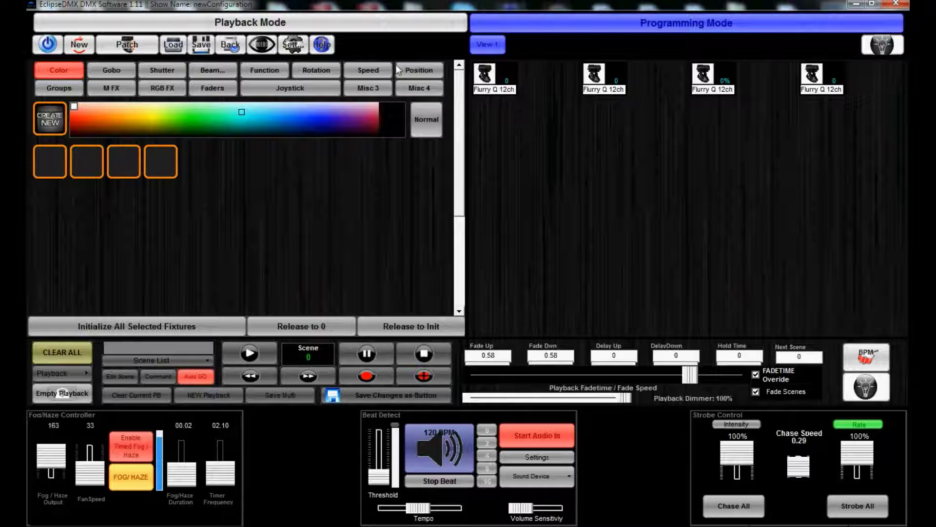
View the options for backing up and restoring a show, and close their window
left_click(229, 48)
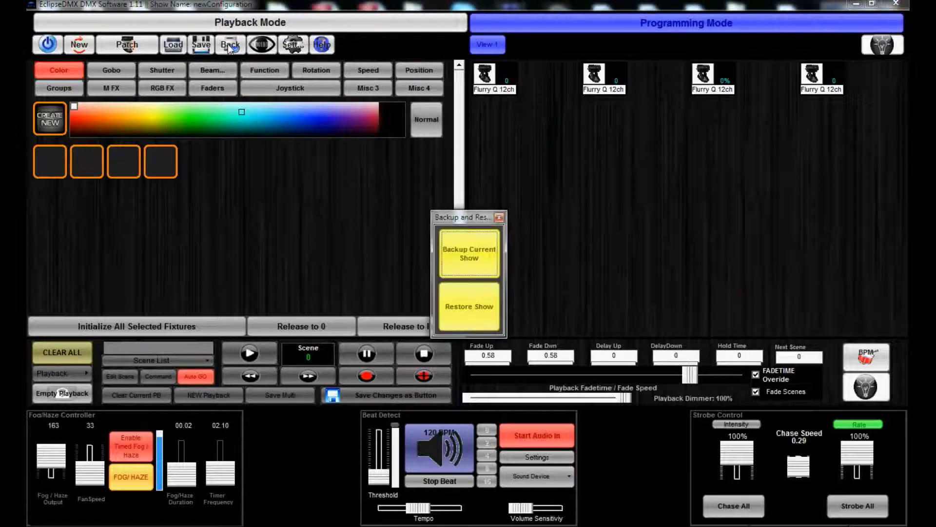
left_click_drag(456, 219, 398, 183)
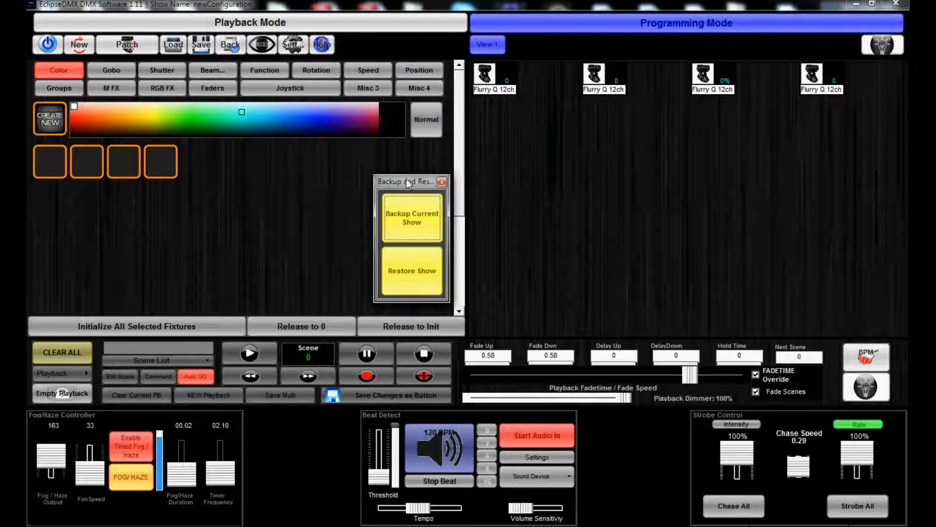
left_click_drag(405, 180, 382, 163)
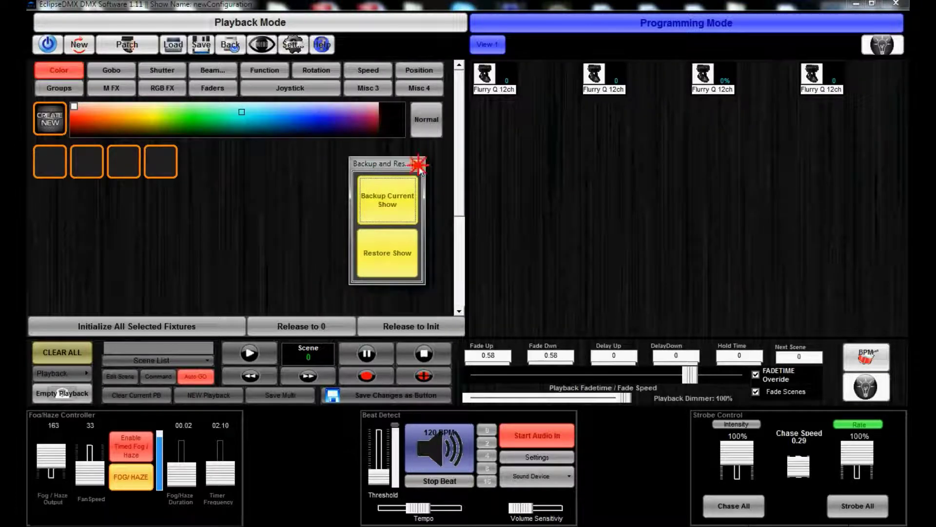
left_click(417, 164)
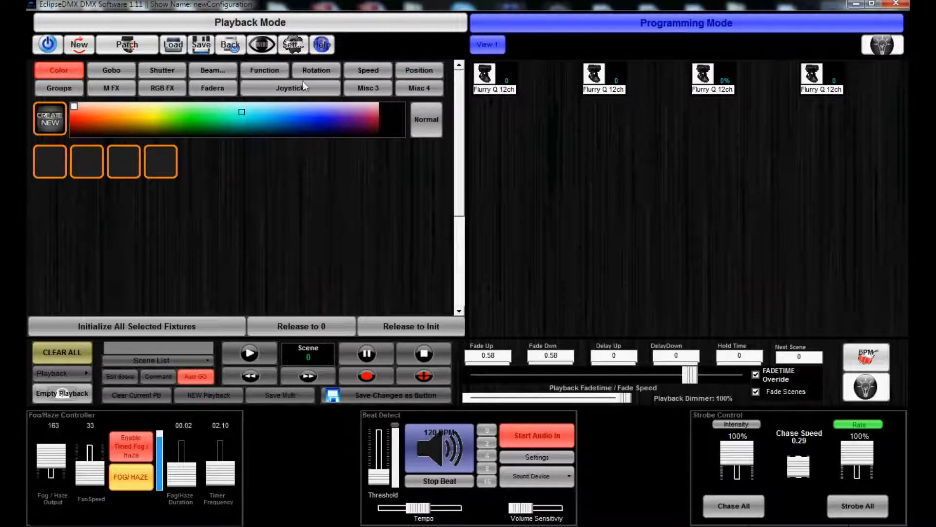
Try to switch the user mode to Playback Only in the preferences, cancelling the password request
left_click(298, 46)
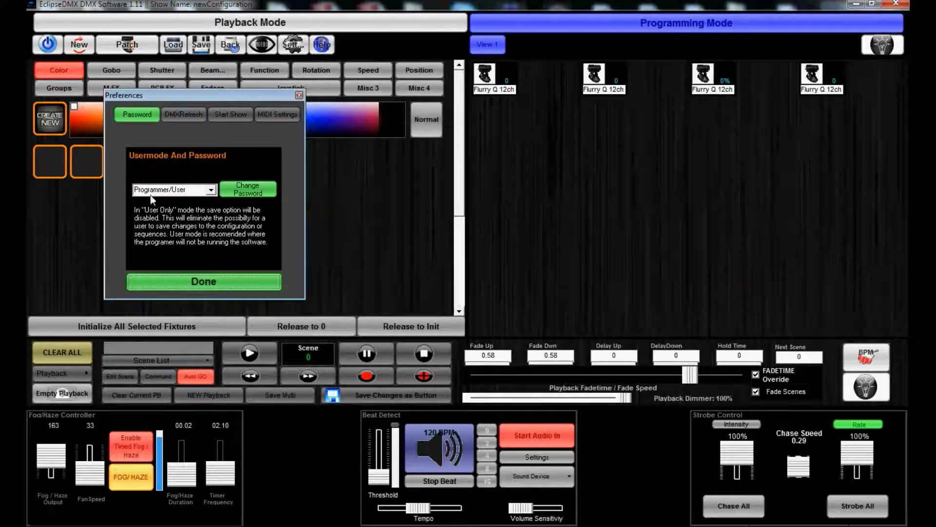
left_click(216, 191)
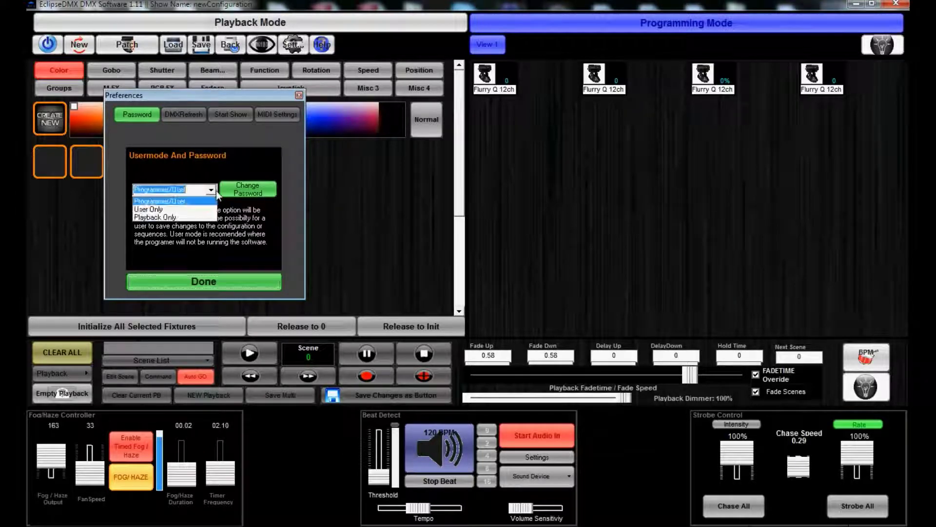
left_click(196, 217)
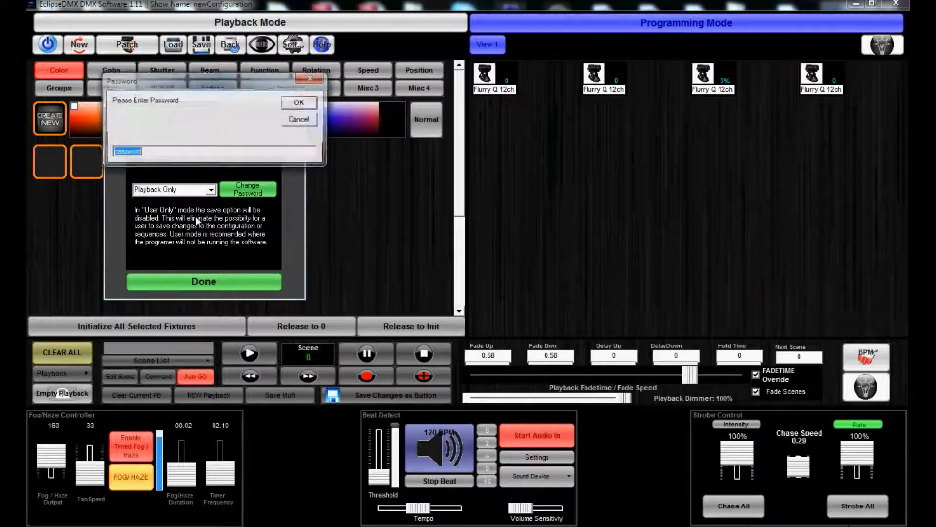
left_click(300, 120)
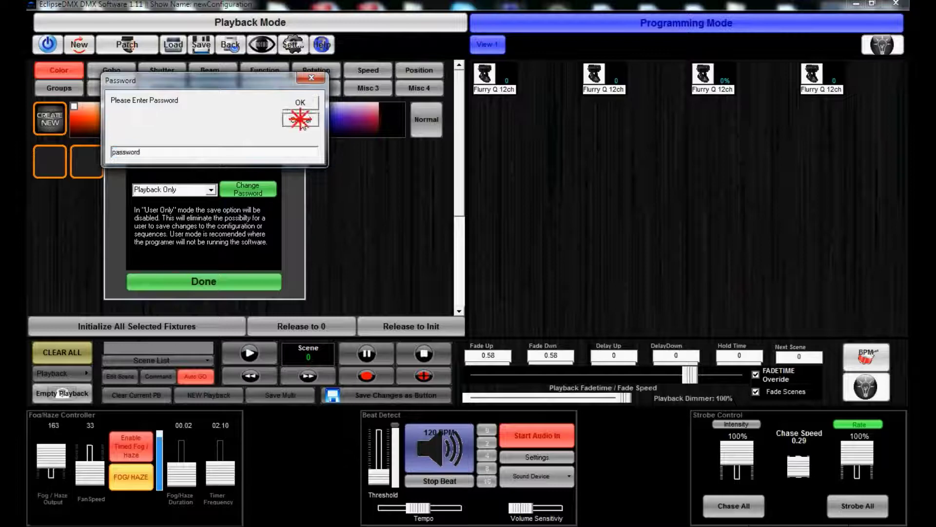
left_click(503, 304)
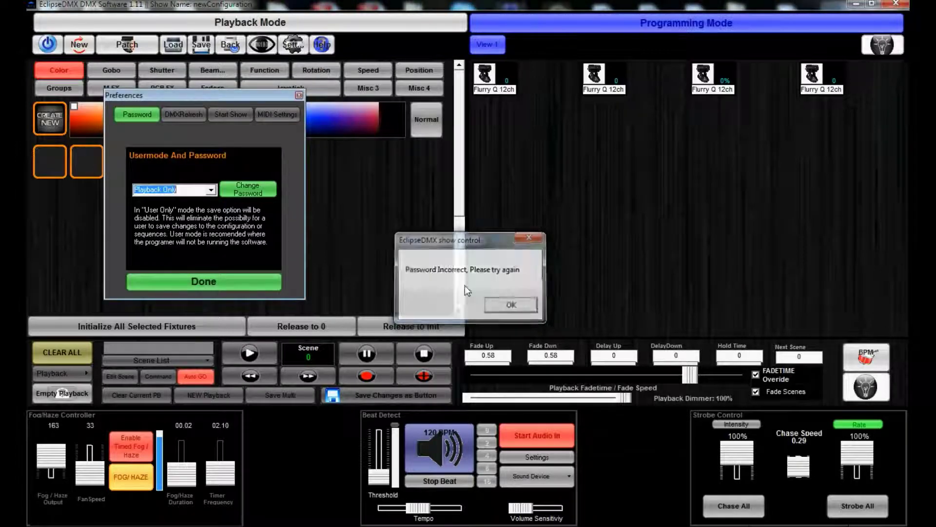
Examine the DMX refresh rate preference and its DMX512 timing values, and close the timing window
left_click(173, 116)
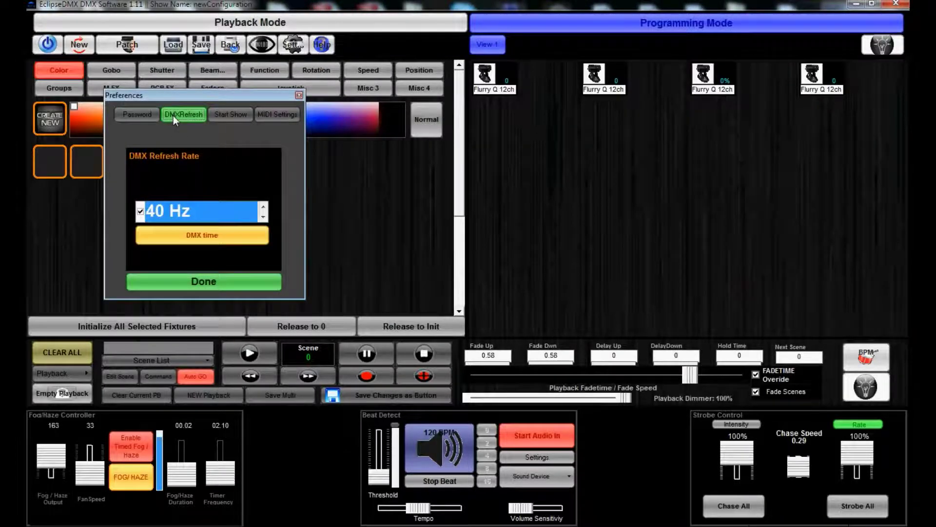
left_click(223, 237)
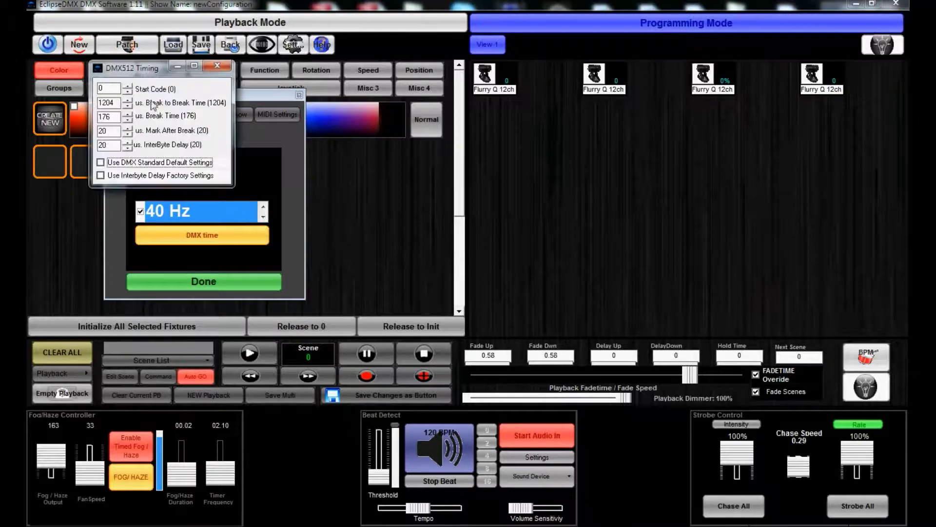
left_click_drag(151, 74, 199, 82)
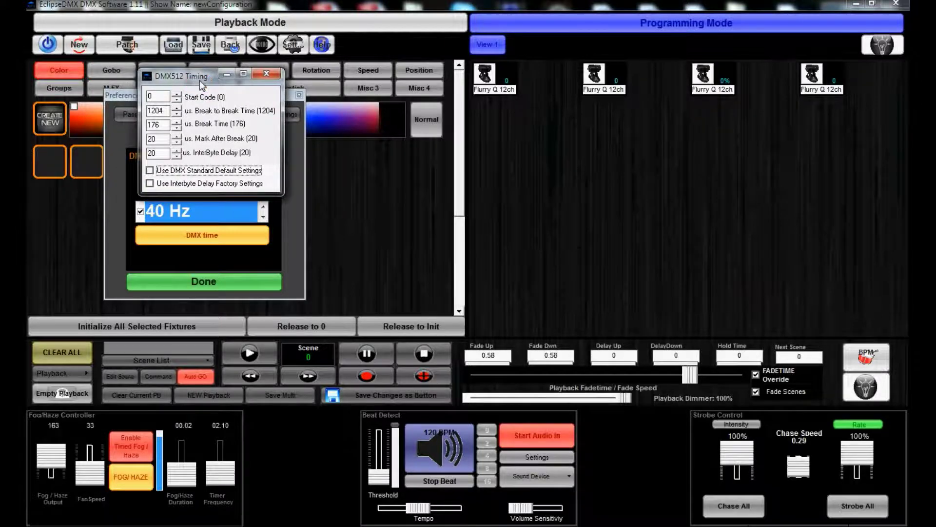
left_click(266, 73)
left_click(261, 92)
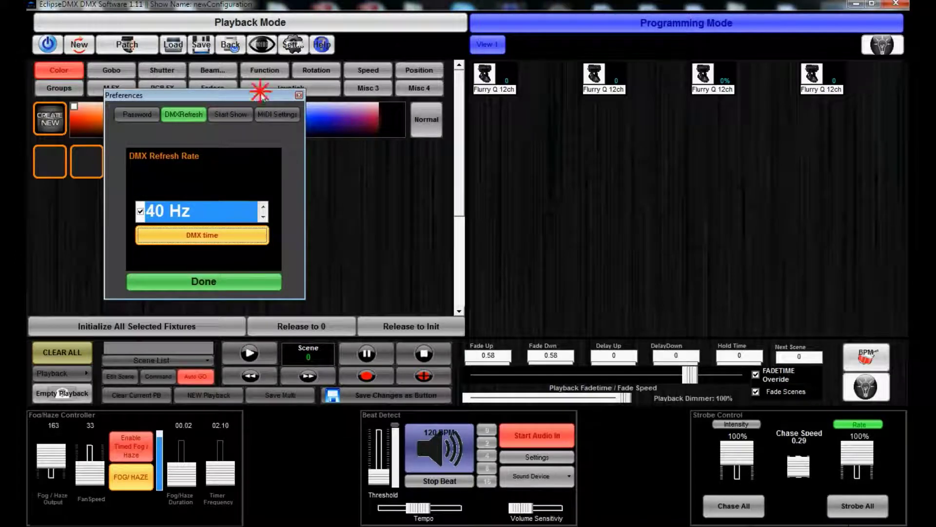
left_click_drag(261, 95, 264, 90)
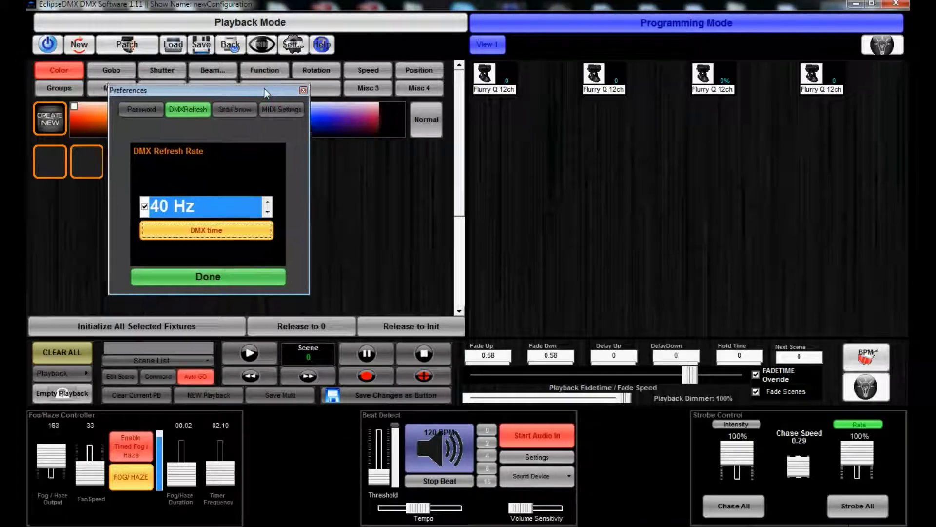
Check the startup show file and the MIDI input device choices in the preferences, and close the preferences
left_click(235, 110)
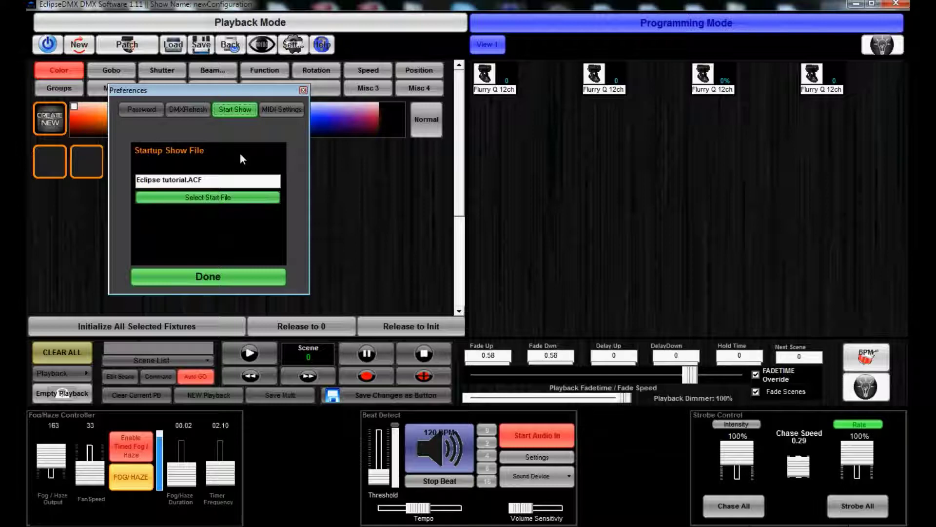
left_click(276, 112)
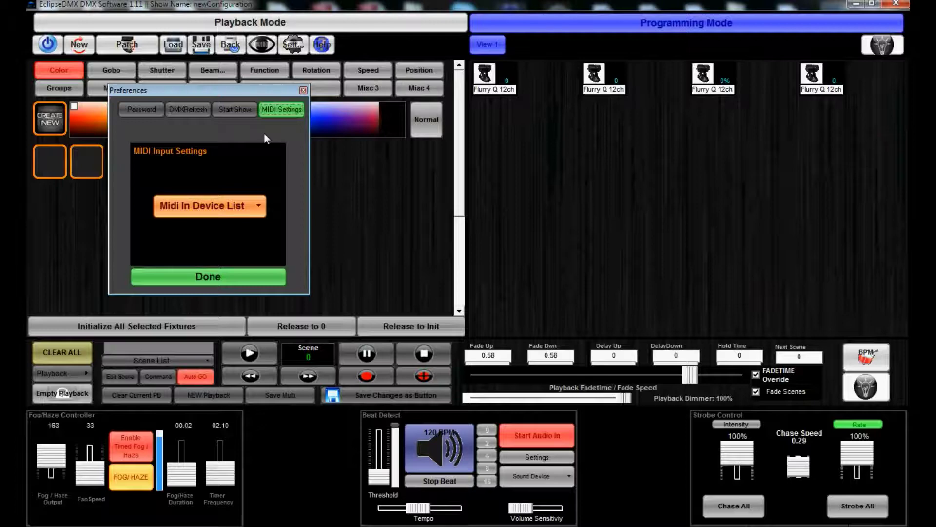
left_click(262, 206)
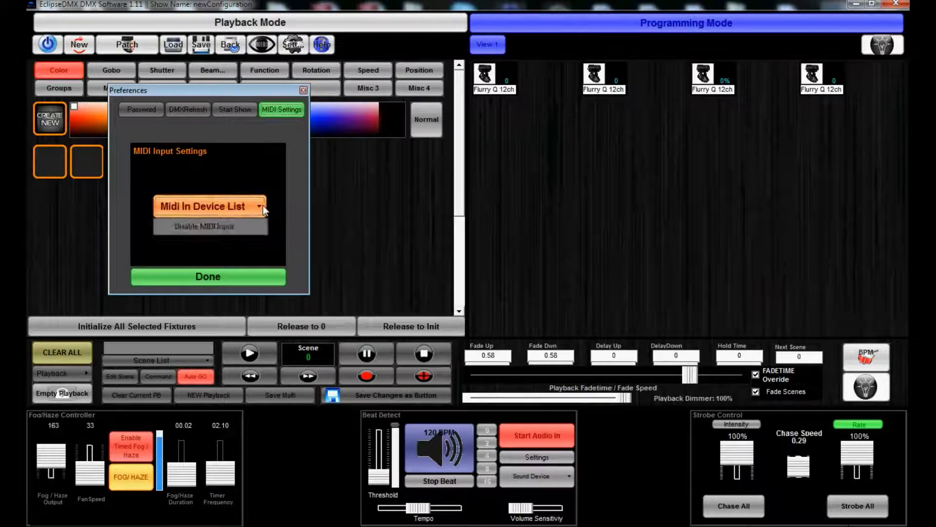
left_click(274, 179)
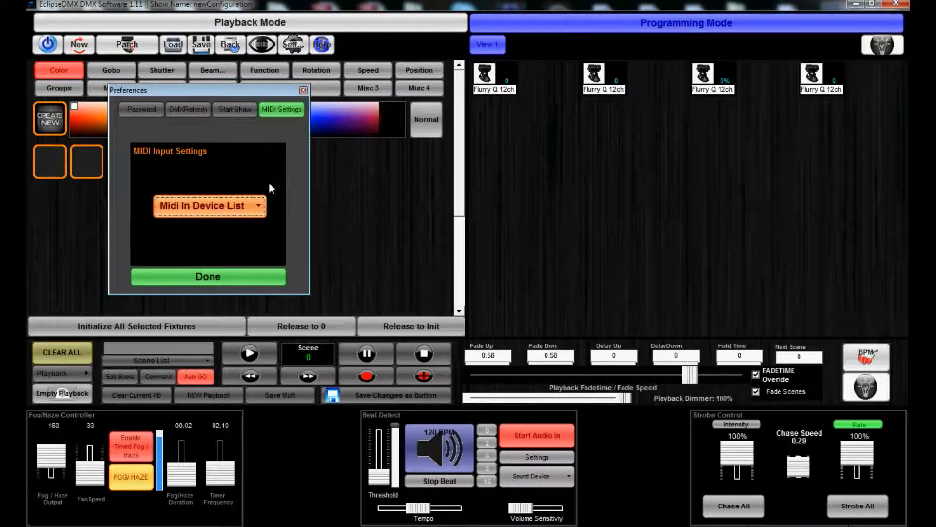
left_click(253, 203)
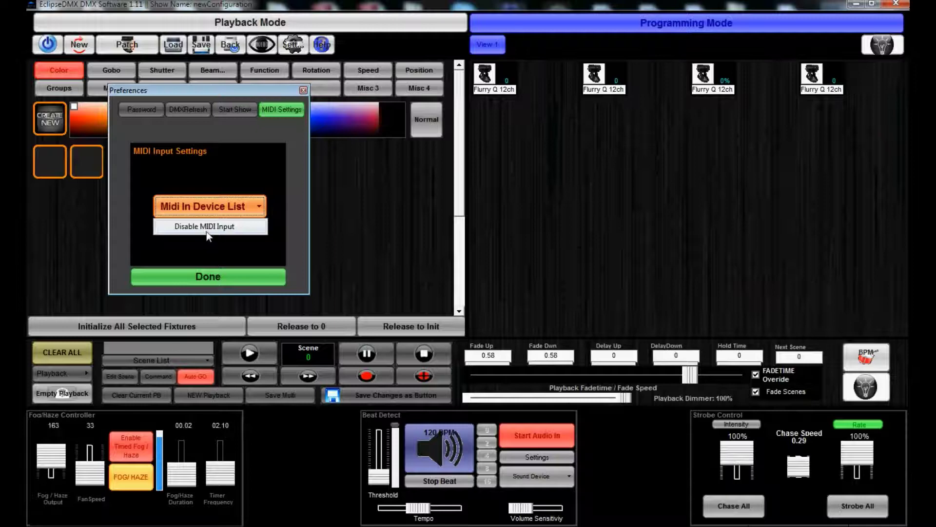
left_click(289, 176)
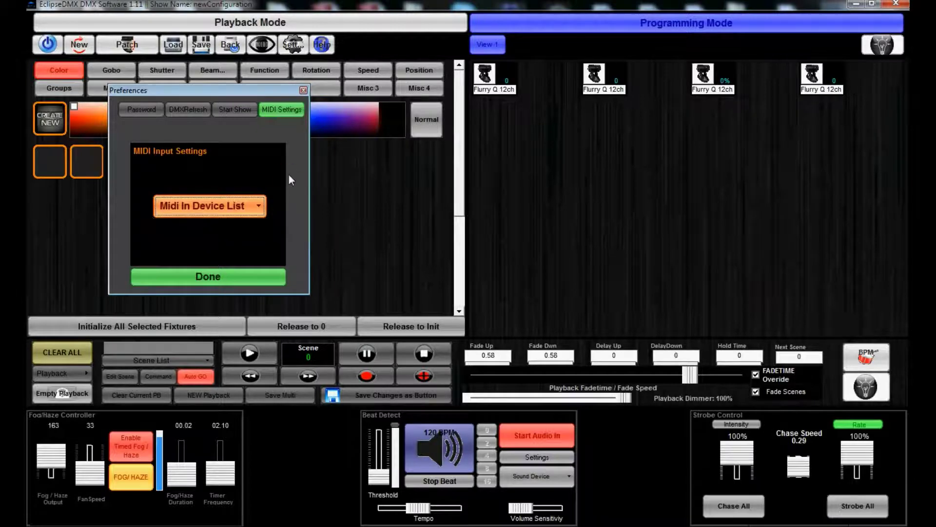
left_click(303, 90)
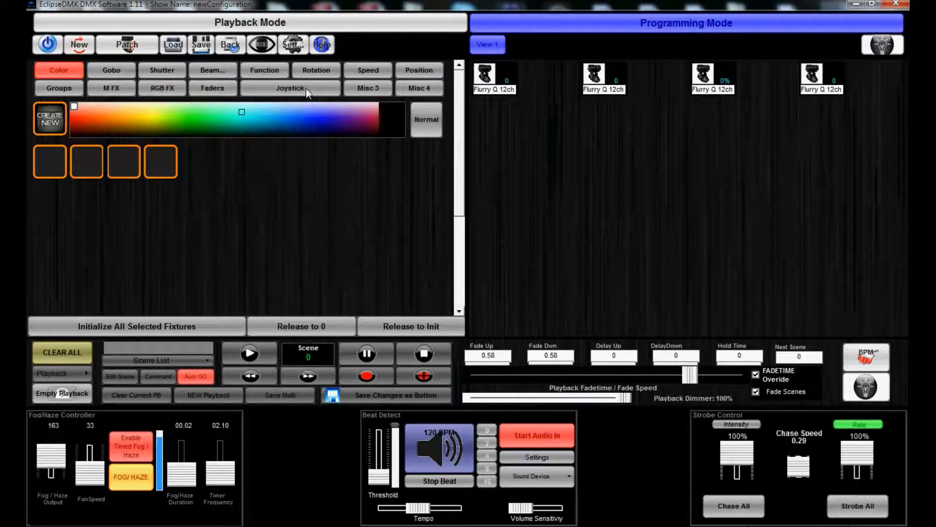
Open the program's help, and view the credits with the version information before closing them
left_click(323, 46)
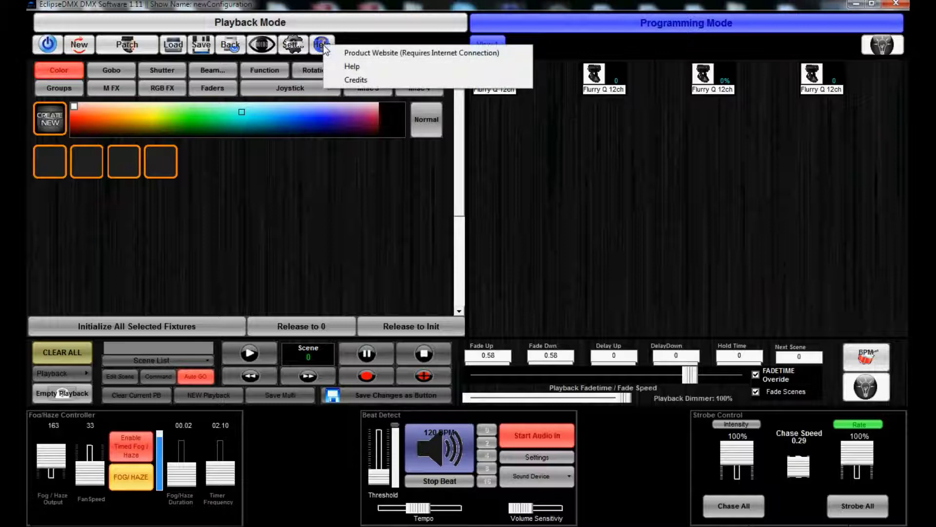
left_click(393, 72)
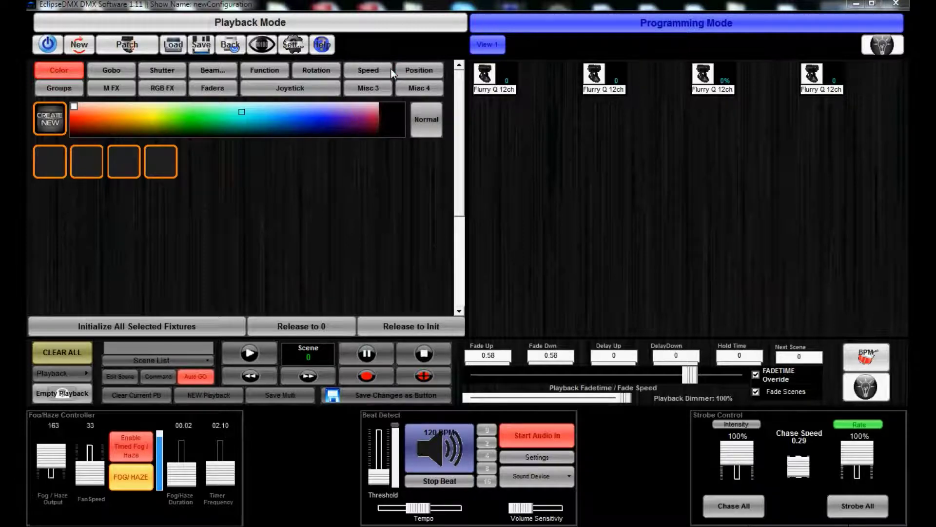
left_click(291, 46)
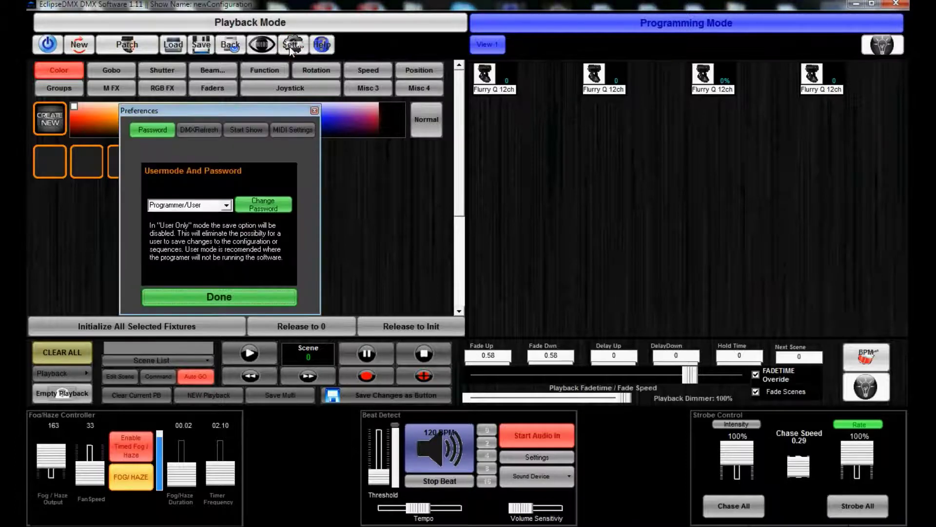
left_click(315, 108)
left_click(321, 43)
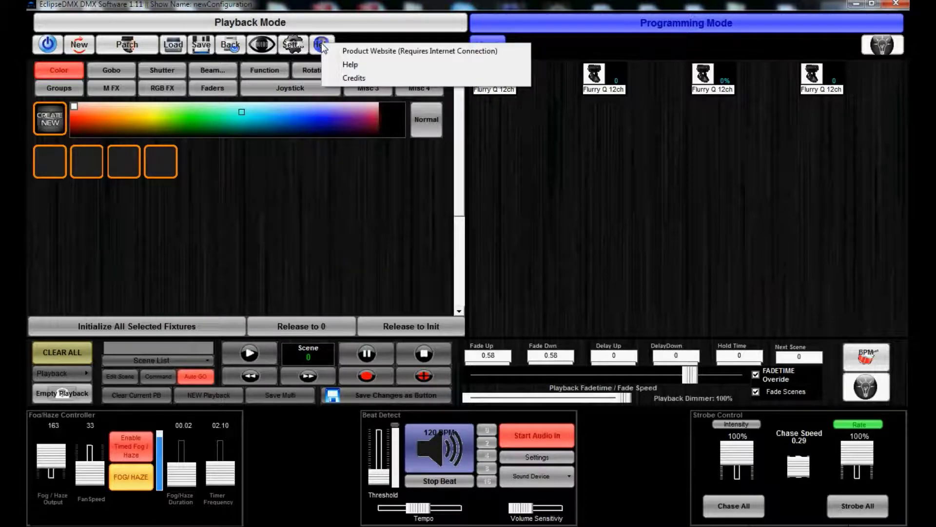
left_click(364, 78)
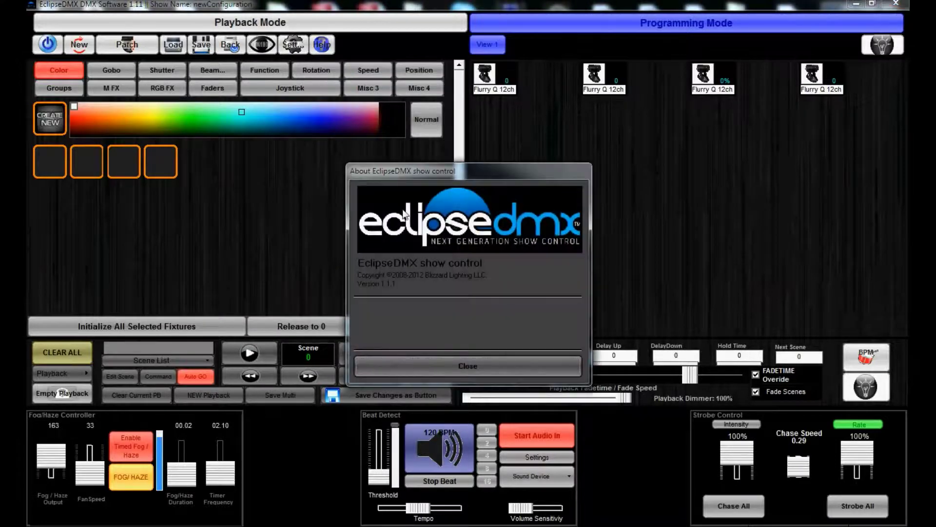
left_click_drag(422, 164, 333, 125)
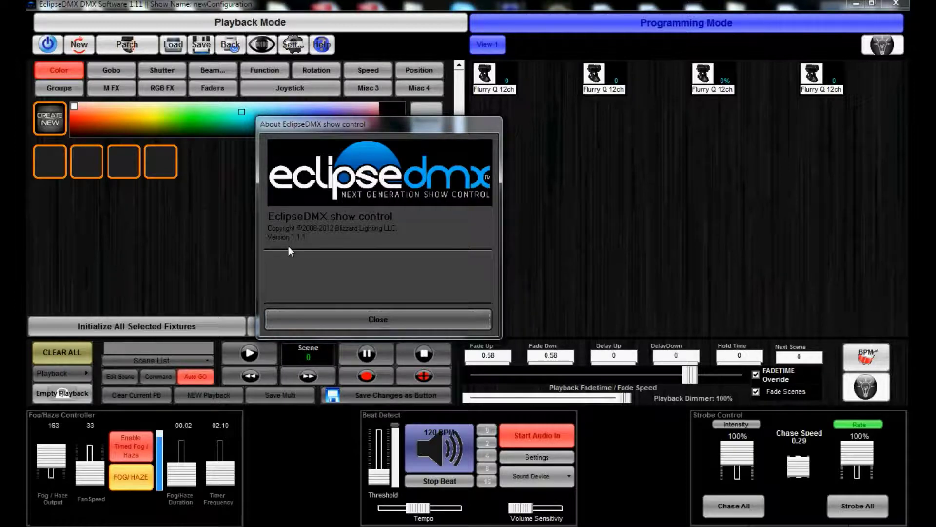
left_click(374, 322)
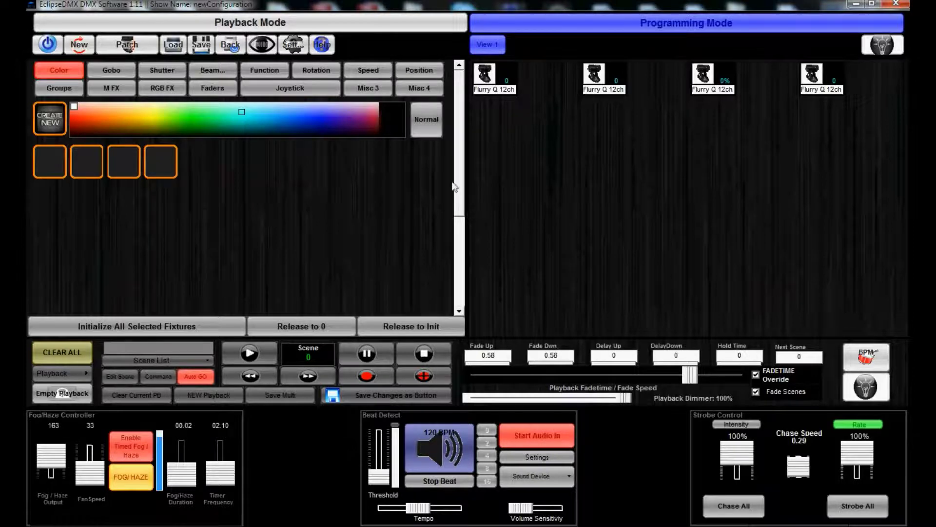
Switch to Playback Mode and try out the master dimmer
left_click(383, 26)
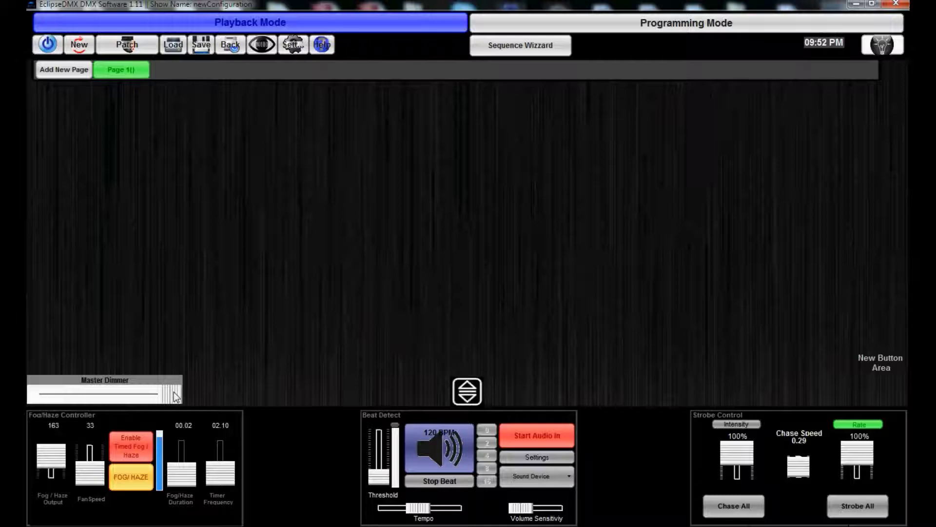
left_click_drag(173, 391, 297, 353)
Enable timed fog/haze with output 177, fan speed 70, duration 00.12 and timer frequency 02.78
left_click_drag(40, 459, 75, 480)
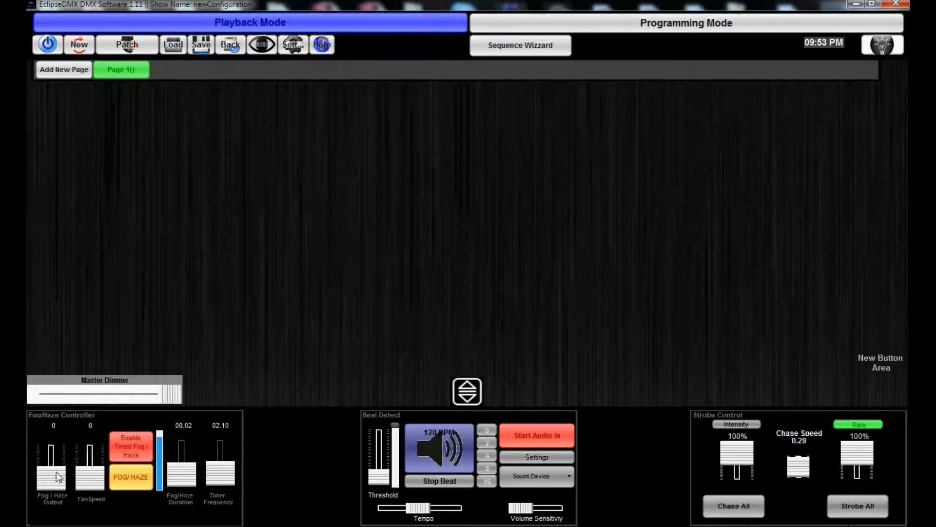
left_click_drag(51, 488, 92, 487)
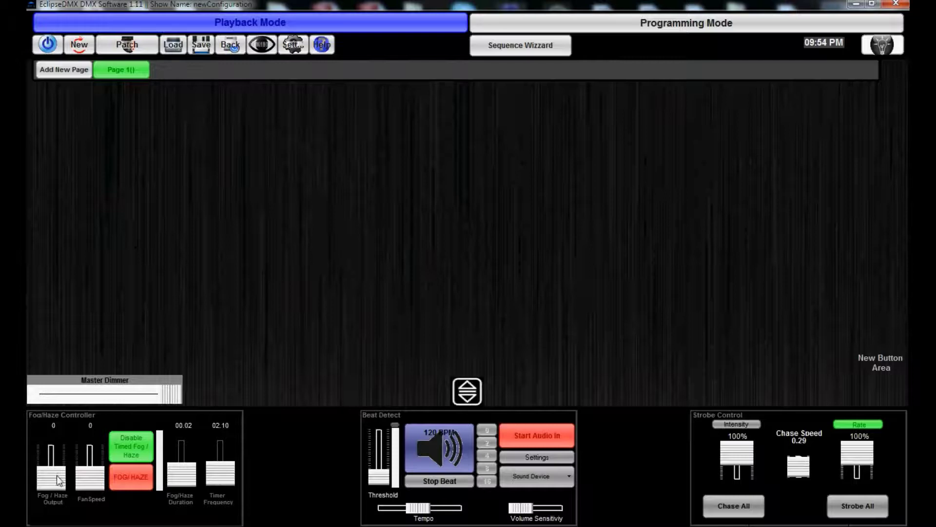
left_click_drag(59, 478, 89, 468)
left_click_drag(176, 476, 223, 481)
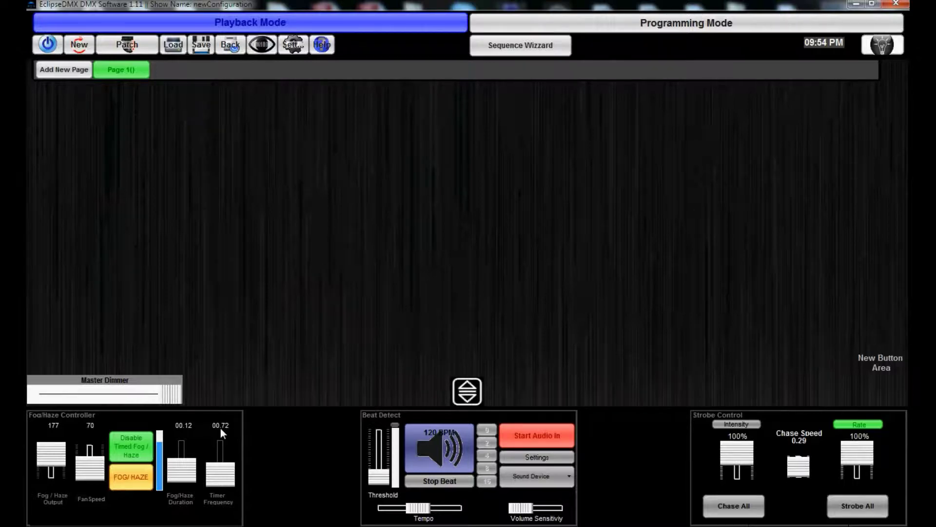
left_click(224, 479)
left_click_drag(224, 480, 224, 477)
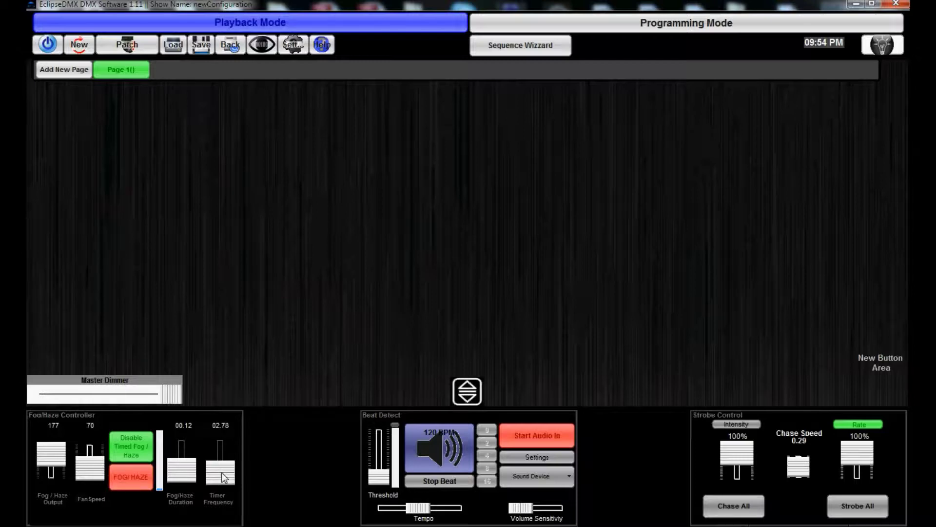
Raise the fog/haze output to 255 and the fan speed to 98
left_click(53, 464)
left_click_drag(53, 466, 55, 443)
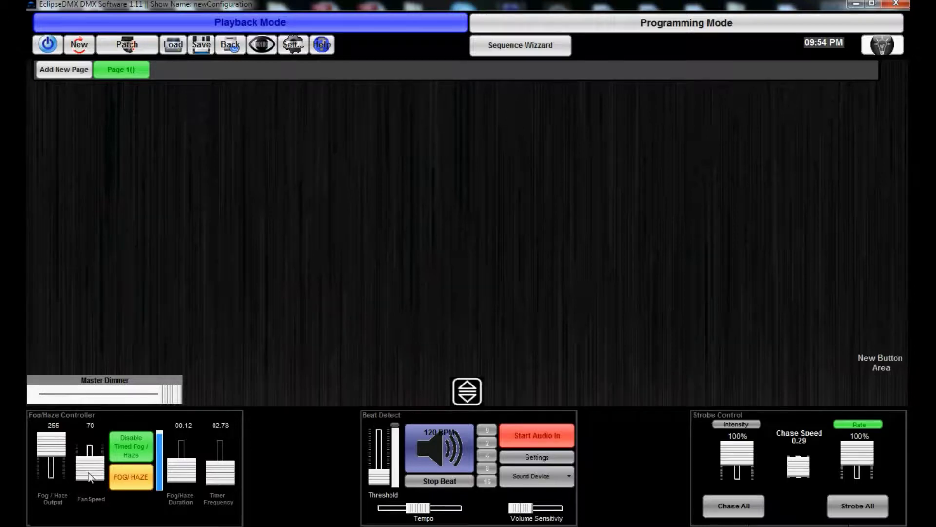
left_click_drag(89, 477, 95, 465)
Disable timed fog/haze and try the manual fog/haze trigger
left_click(122, 446)
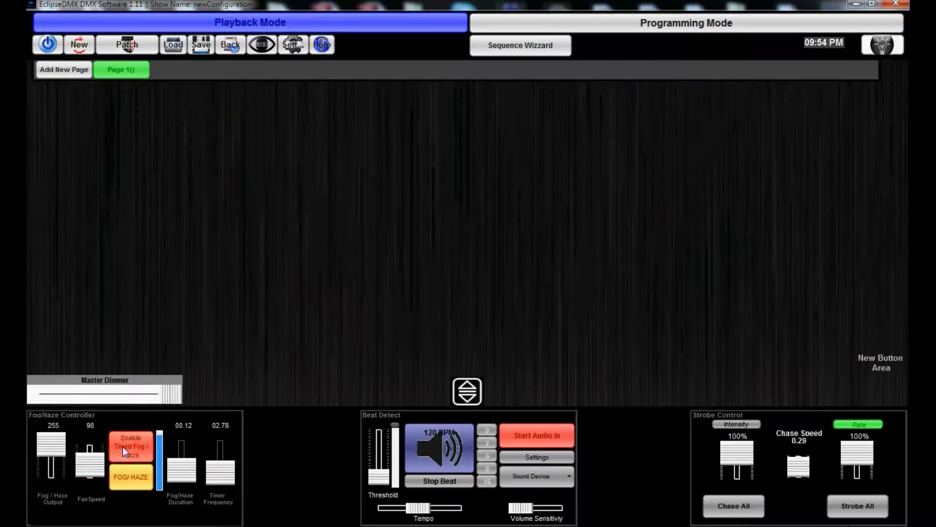
left_click(125, 479)
left_click(122, 481)
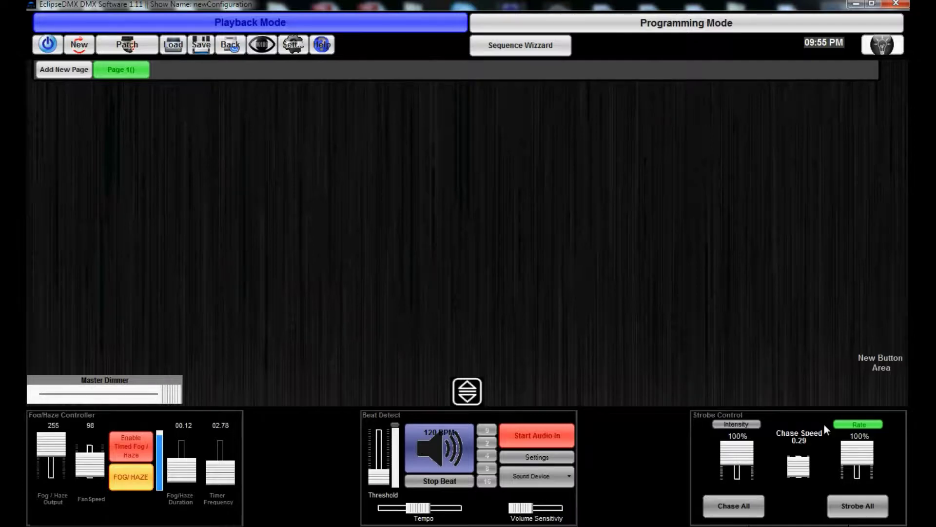
Switch the strobe control to Intensity at 100%, set the chase speed to 0.5, and run and stop a chase on all fixtures
left_click(737, 424)
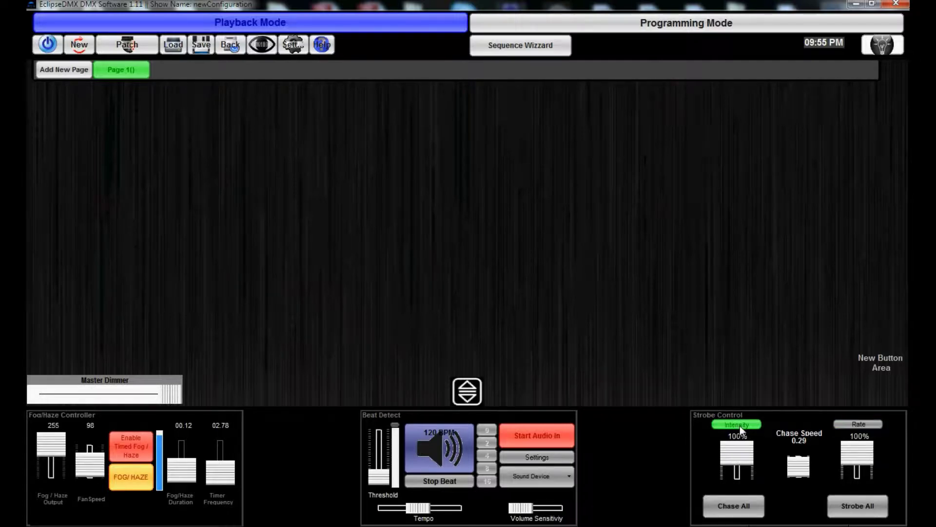
left_click(742, 454)
left_click_drag(748, 461, 746, 451)
left_click_drag(798, 472, 800, 489)
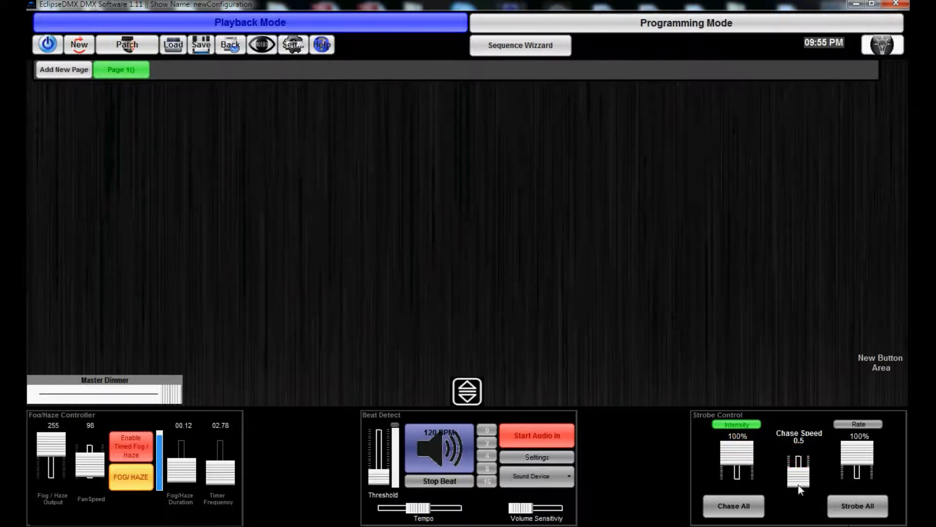
mouse_move(854, 455)
left_mouse_down()
mouse_move(855, 446)
mouse_move(857, 478)
mouse_move(857, 439)
left_mouse_up()
left_click(731, 507)
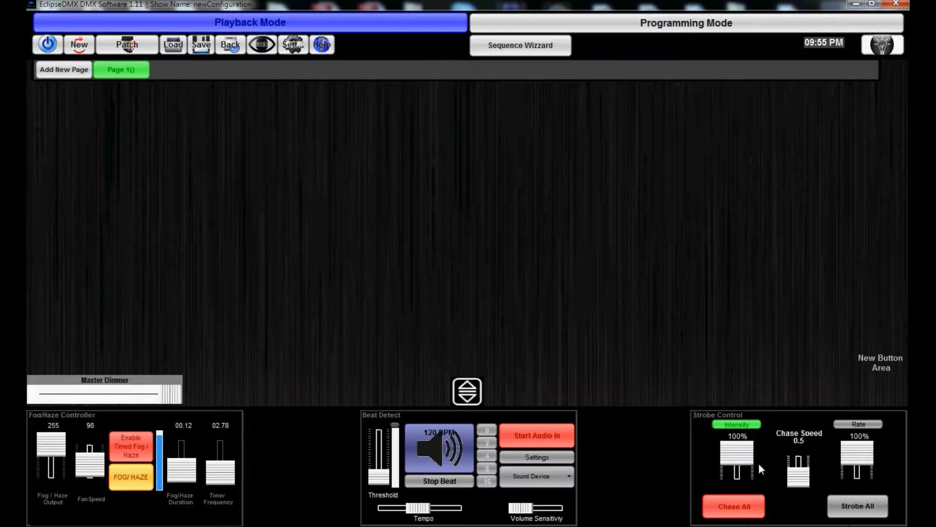
left_click(740, 504)
Switch the strobe control to Rate, and run and stop a chase on all fixtures
left_click(861, 426)
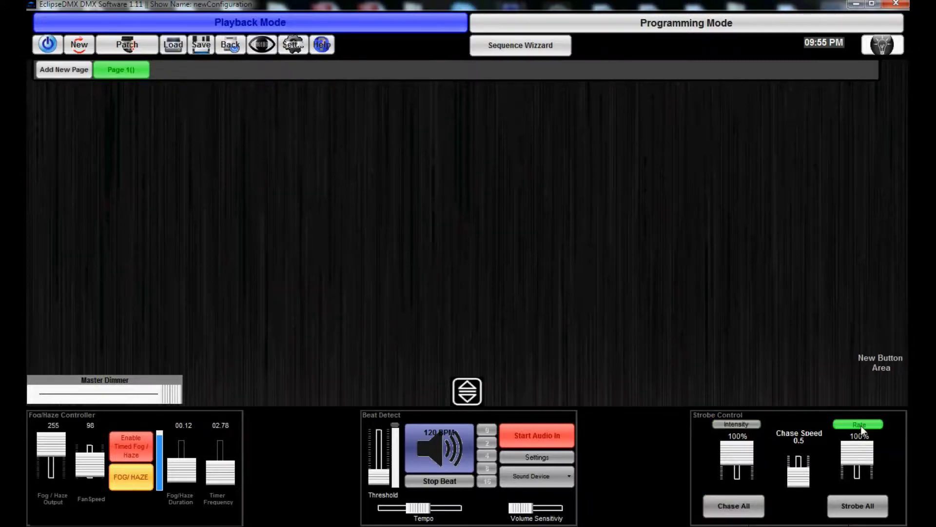
left_click(737, 514)
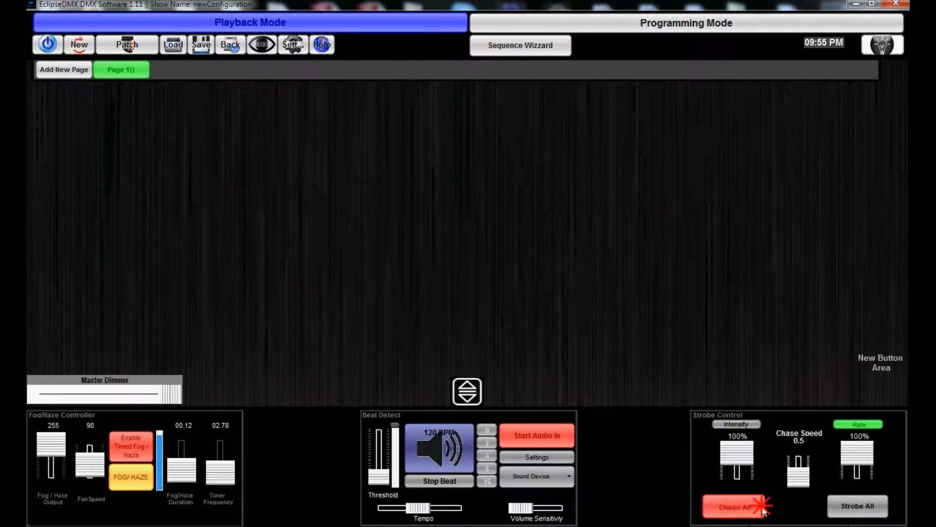
left_click(742, 502)
Set the strobe rate to 72% and the chase speed to 0.35, and briefly strobe all fixtures
left_click_drag(857, 449, 856, 458)
left_click(805, 476)
left_click_drag(808, 484, 805, 477)
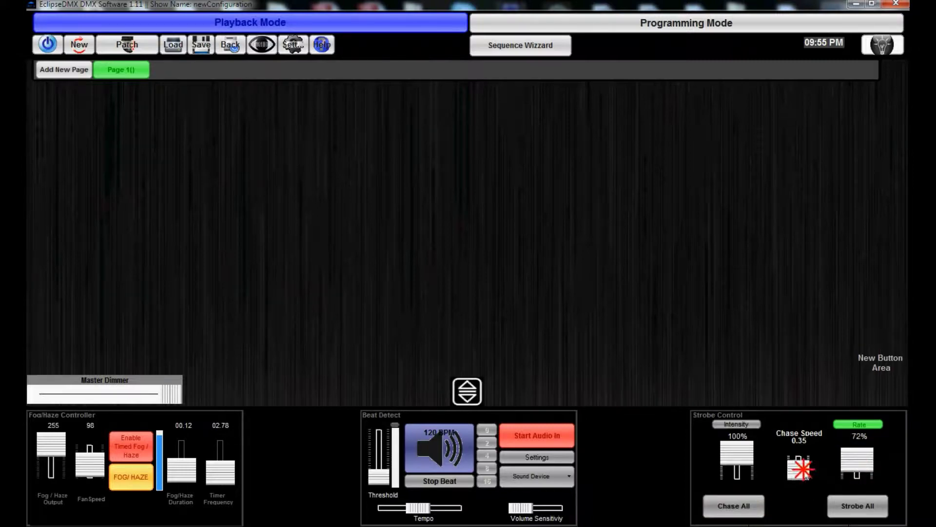
left_click(849, 513)
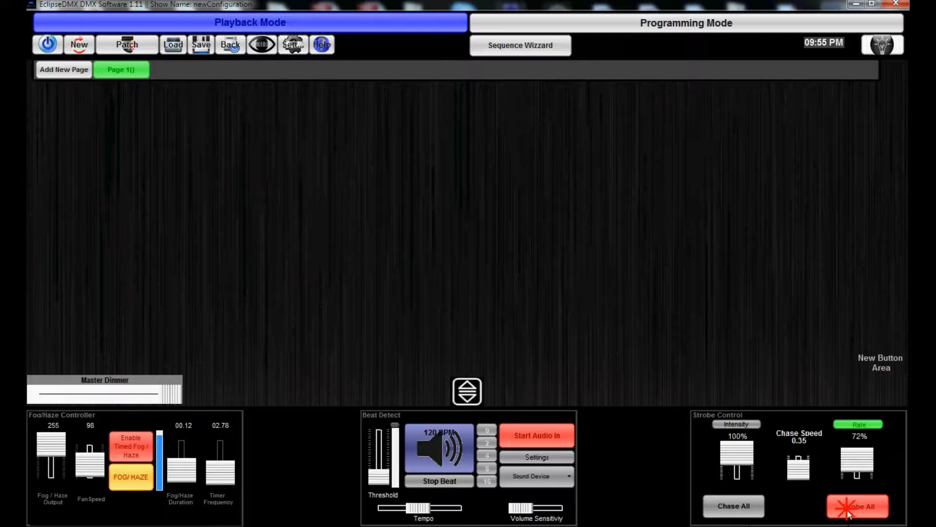
left_click(857, 515)
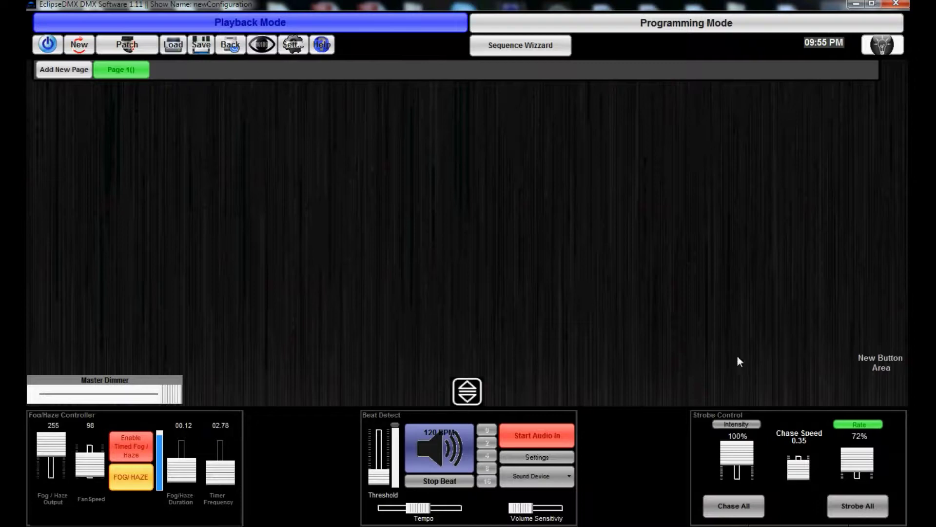
In Programming Mode, select the last two Flurry Q 12ch fixtures, show their faders and strobe only the selected fixtures
left_click(671, 23)
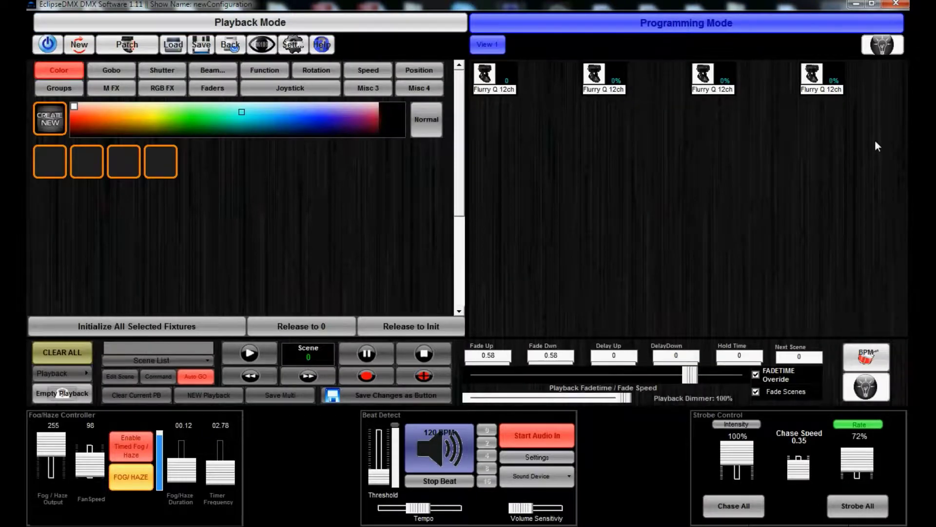
left_click_drag(875, 140, 669, 102)
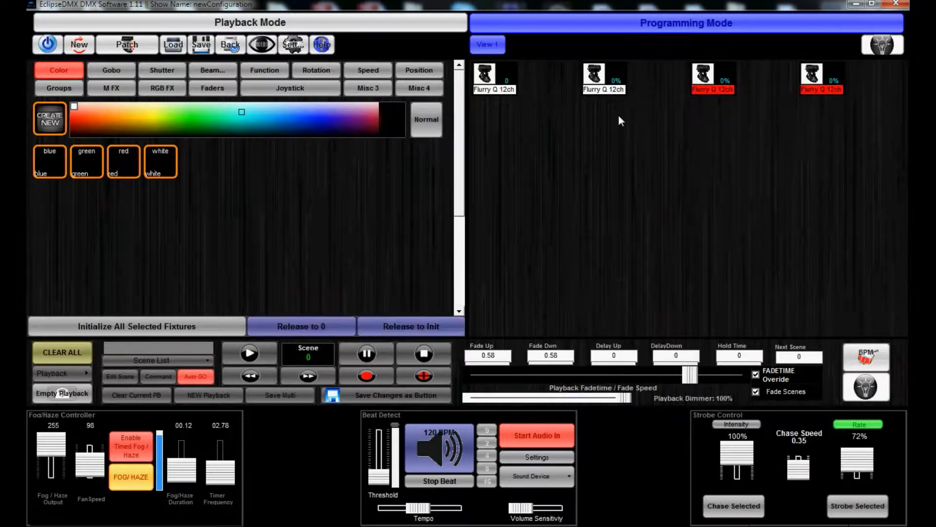
left_click(220, 90)
left_click(848, 508)
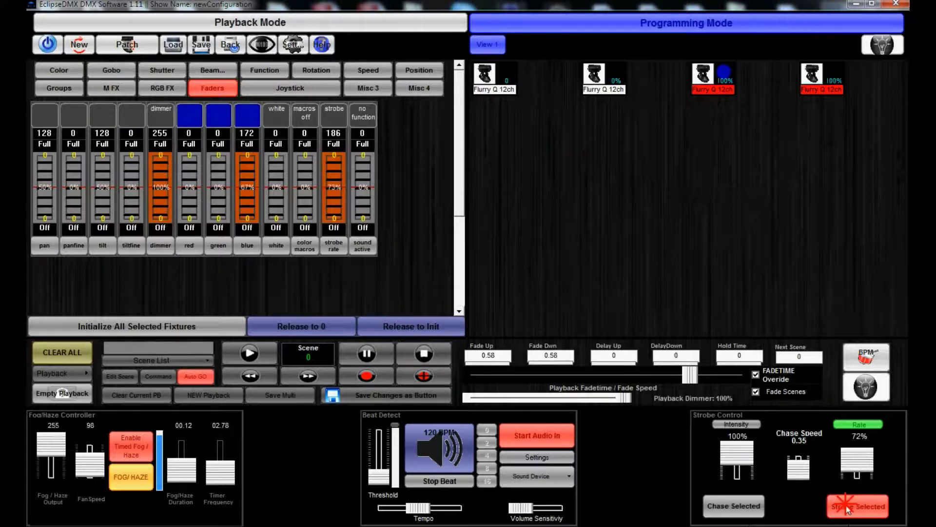
Try a chase on the two selected fixtures and stop it
left_click(740, 508)
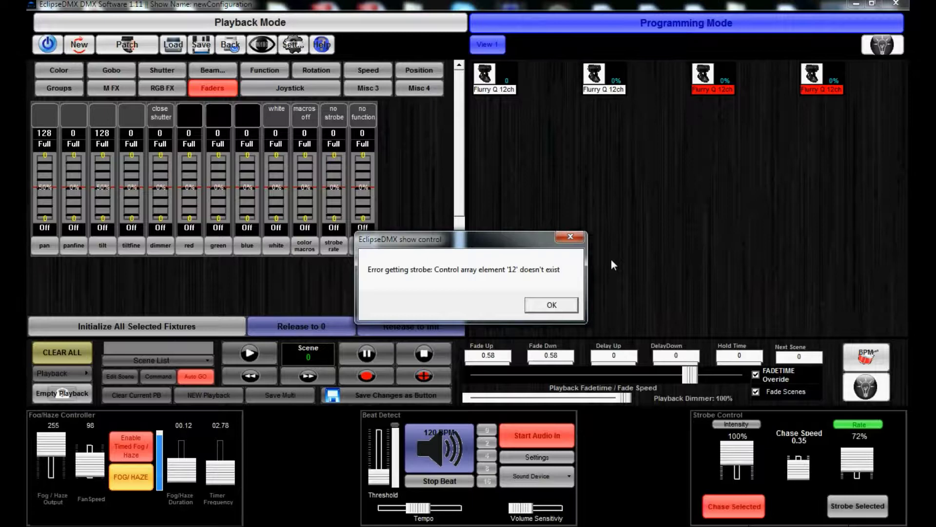
left_click(567, 238)
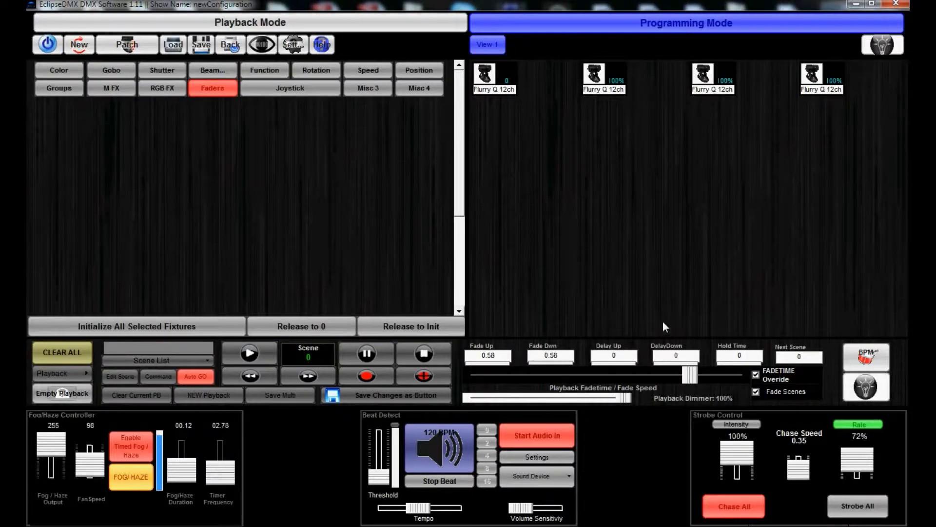
left_click(765, 505)
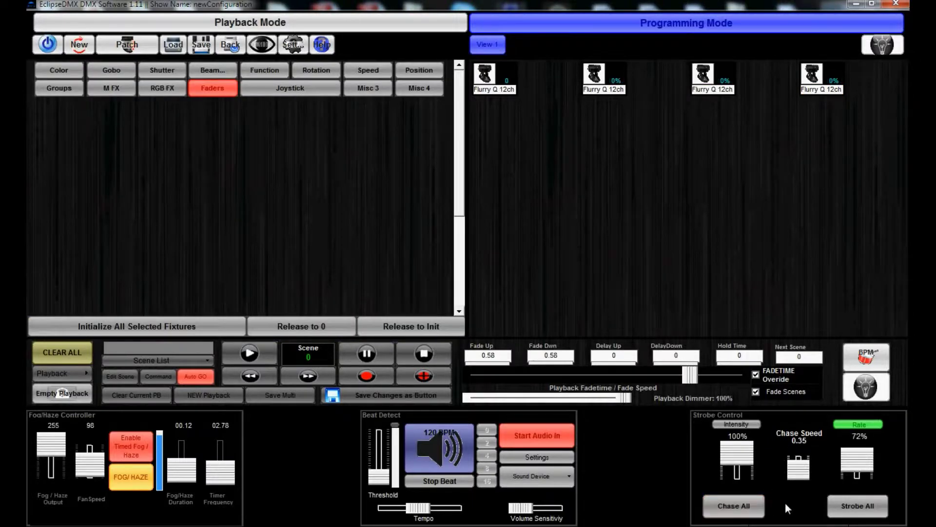
Return to Playback Mode, try the beat detection's audio input and view its settings options
left_click(319, 27)
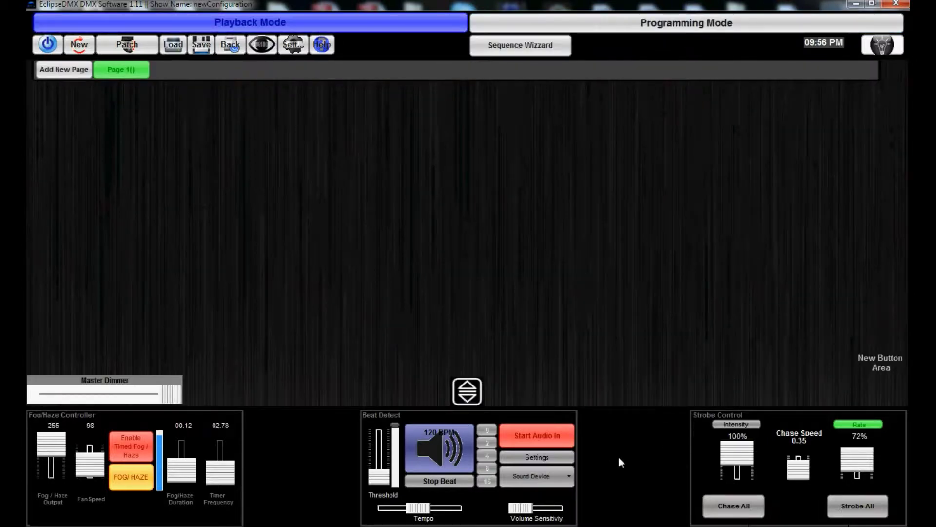
left_click(524, 428)
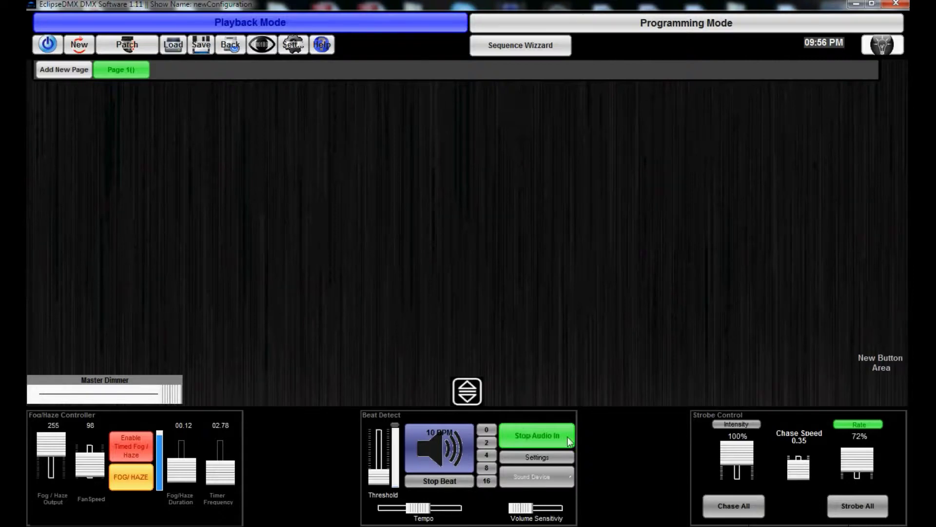
left_click(555, 460)
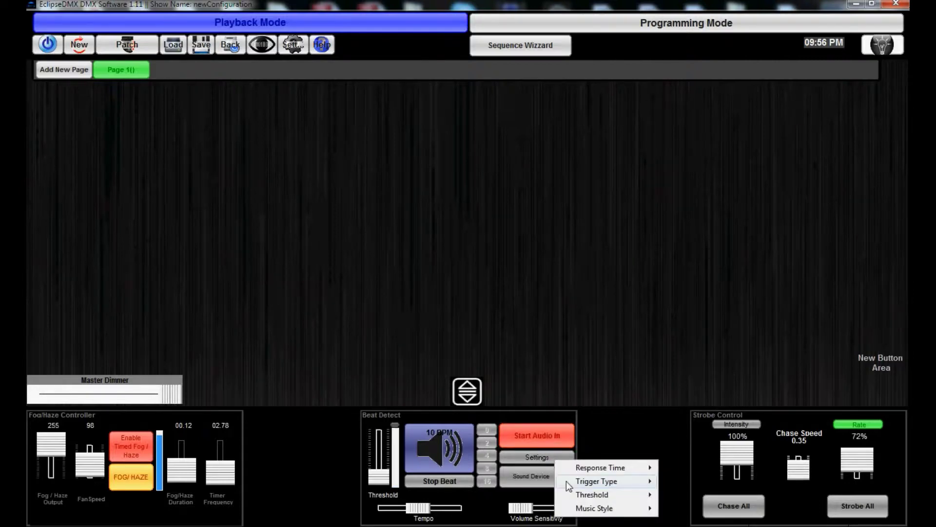
Select the FrontMic Realtek device as the beat detection sound source and start the audio input
left_click(542, 481)
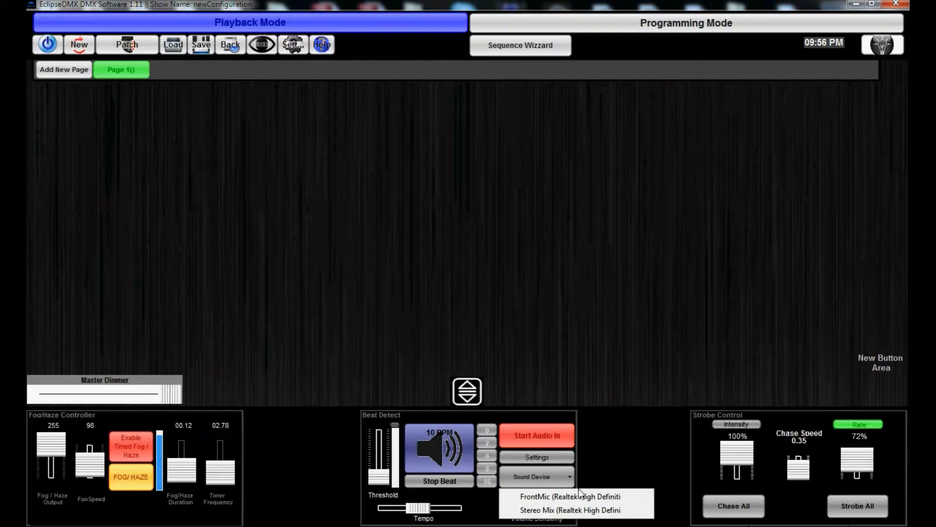
left_click(579, 497)
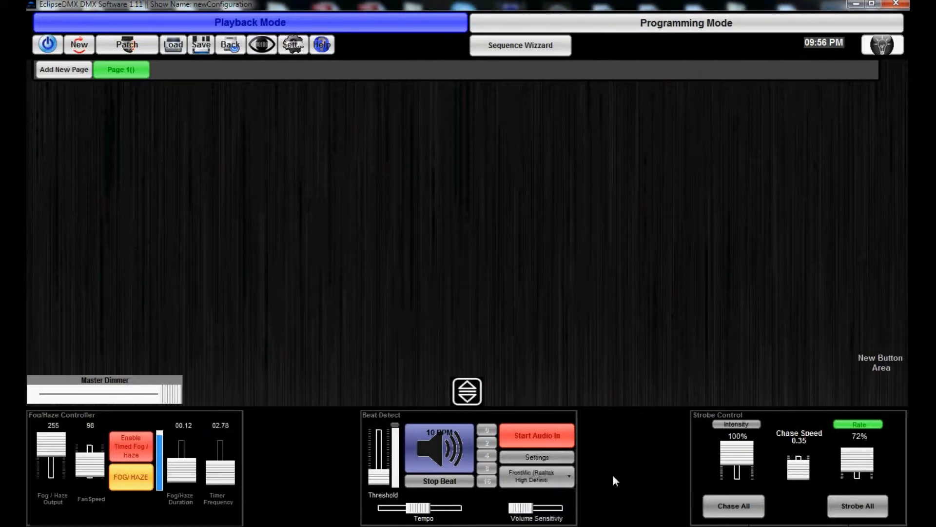
left_click(533, 432)
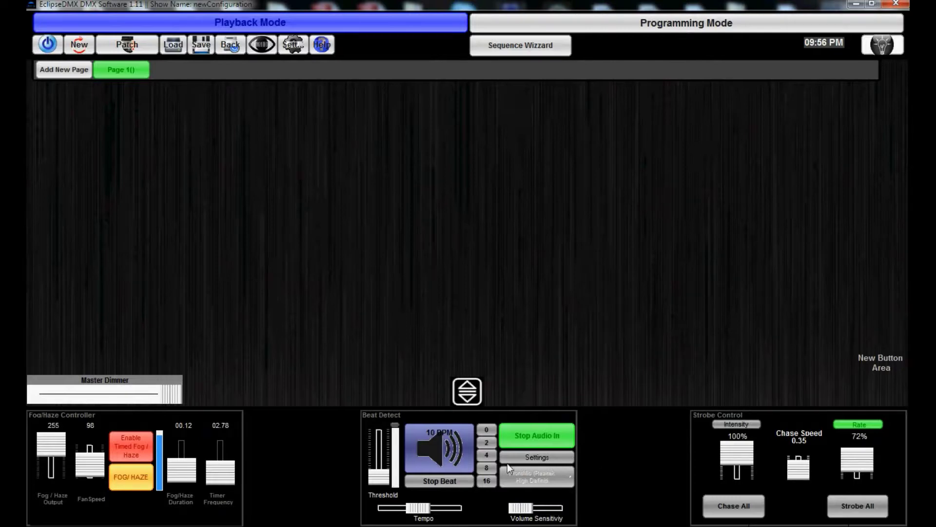
Examine the beat detection's settings options, including response time, trigger type, threshold and music style, without changing them
left_click(536, 456)
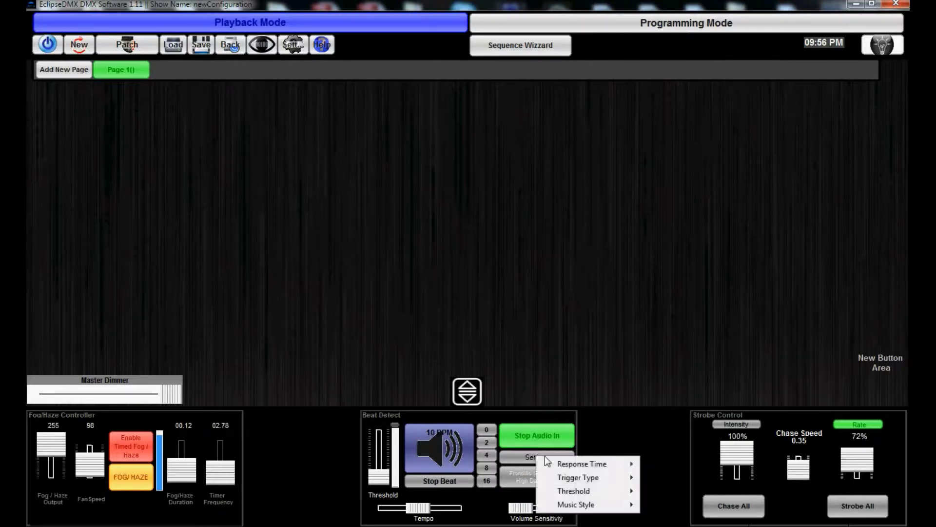
mouse_move(597, 464)
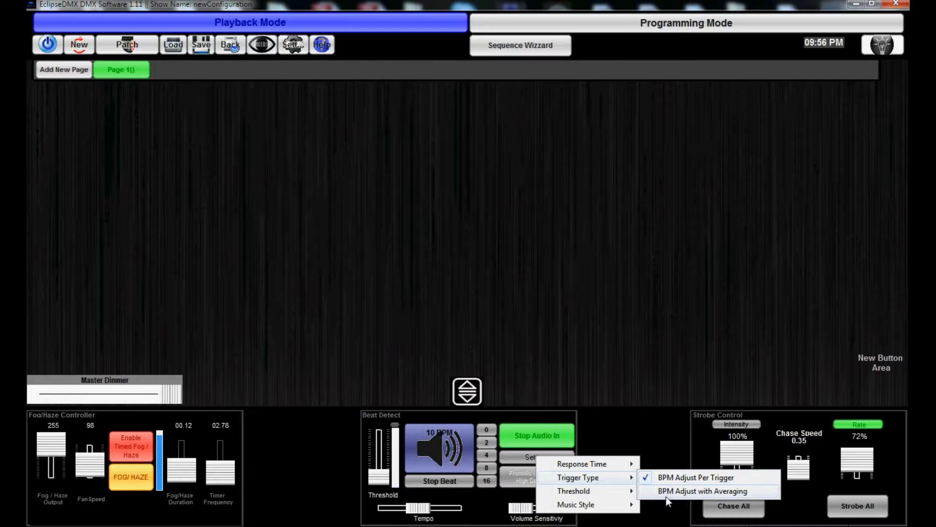
mouse_move(589, 495)
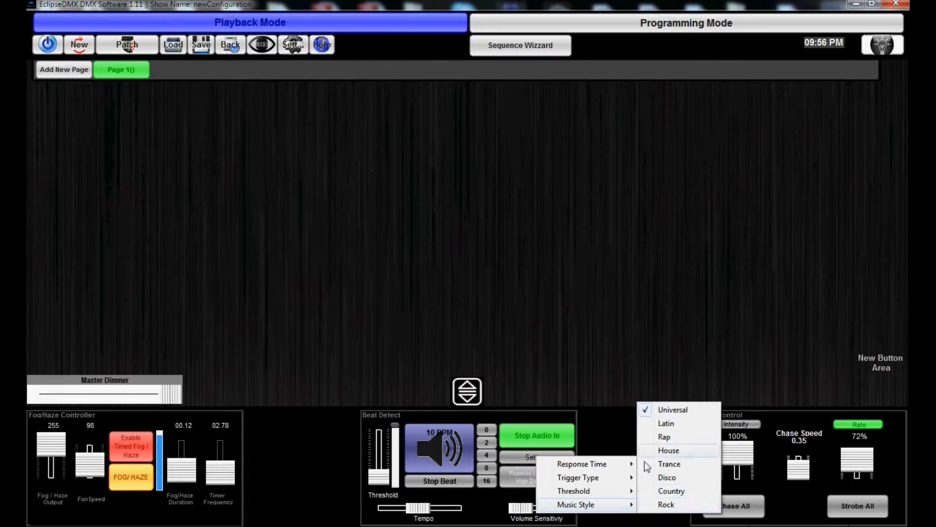
left_click(611, 435)
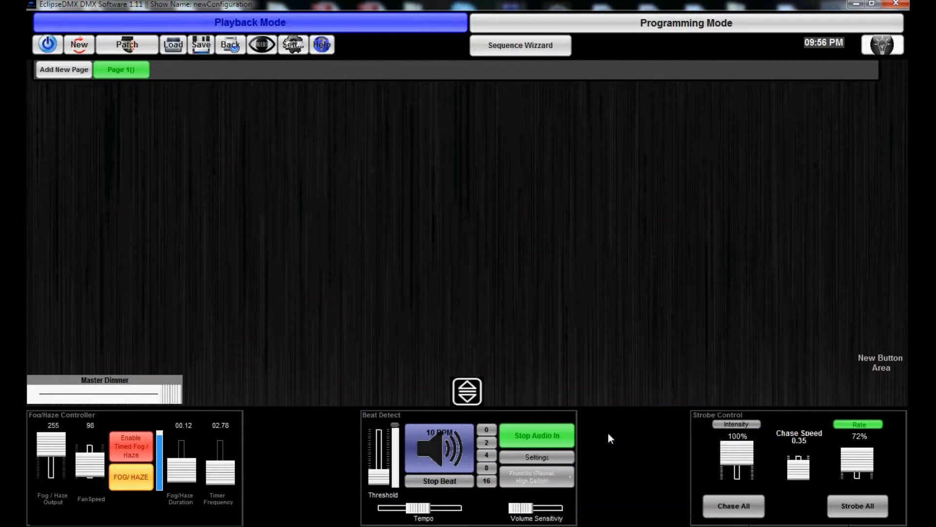
Select 0 among the beat detection's beat values, increase the tempo slightly, try a higher threshold and lower the volume sensitivity to its minimum
left_click(486, 480)
left_click(486, 430)
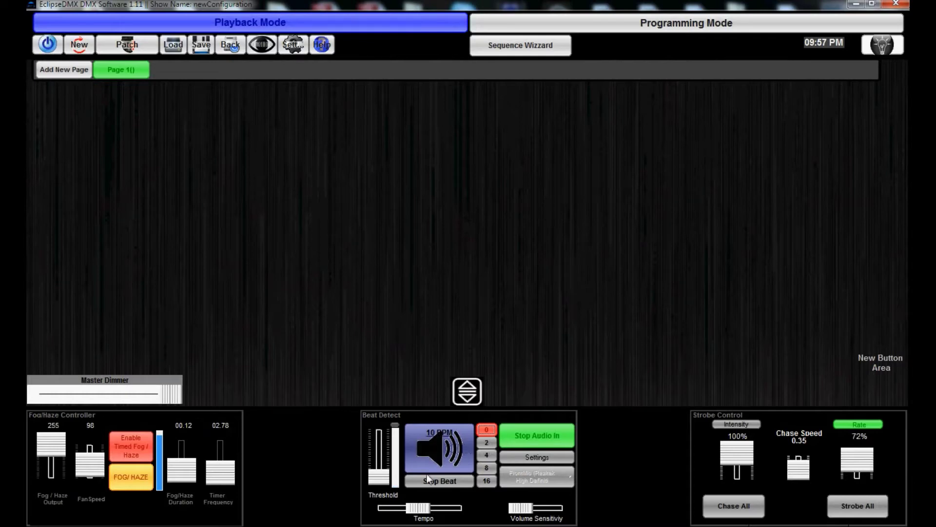
left_click_drag(425, 511, 440, 513)
left_click_drag(382, 476, 384, 463)
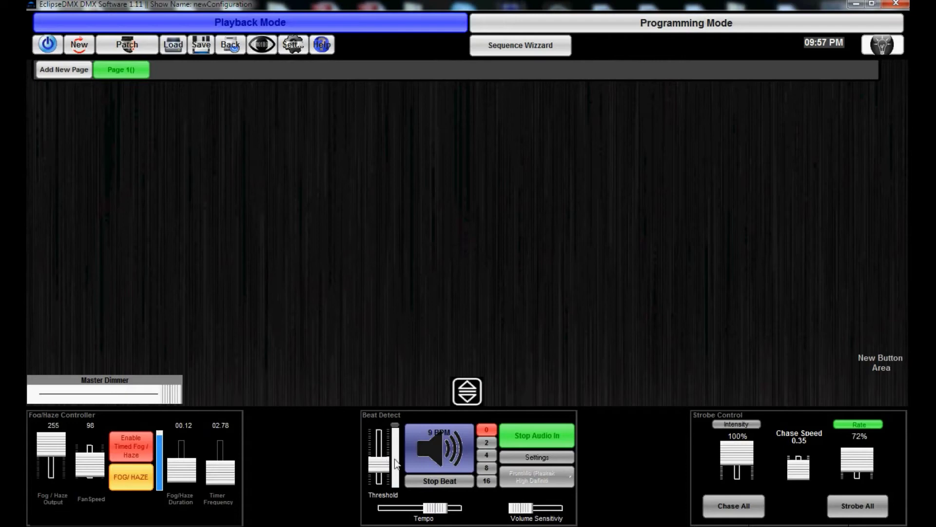
left_click(527, 508)
left_click_drag(527, 508, 510, 508)
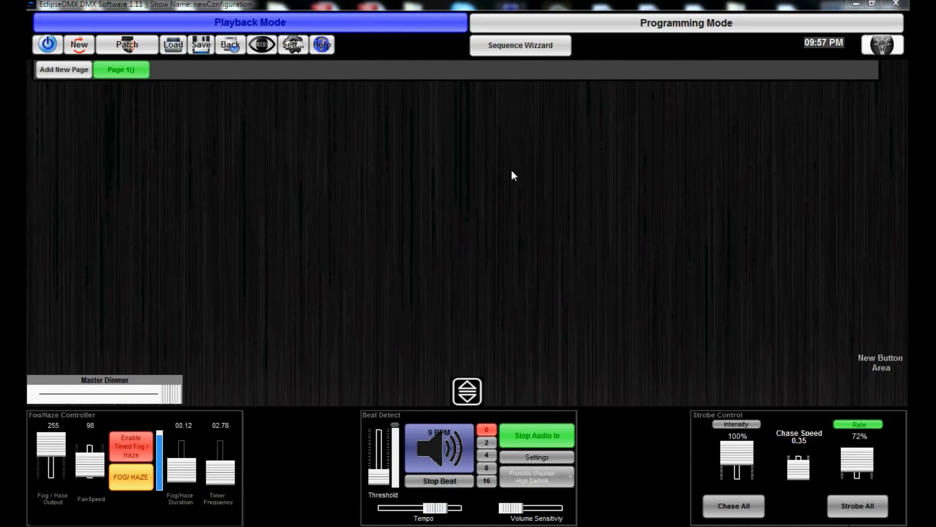
Switch to Programming Mode
left_click(643, 24)
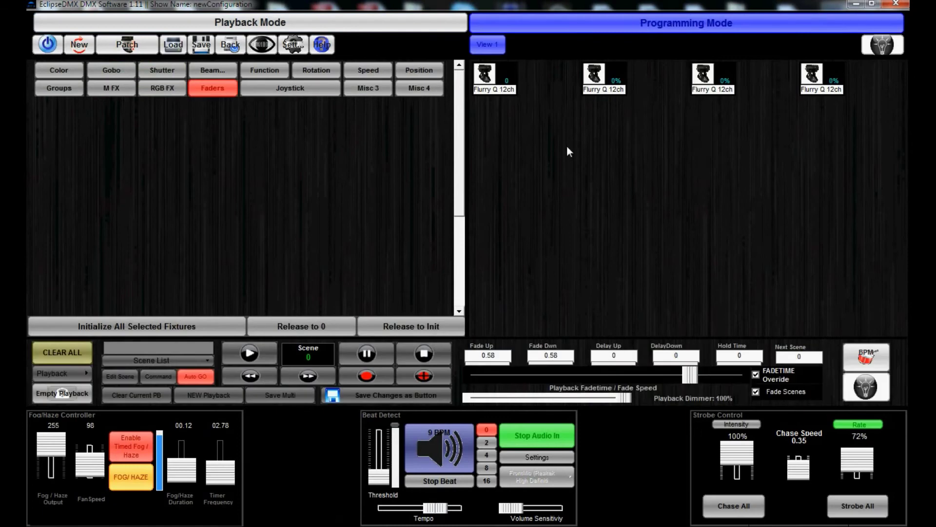